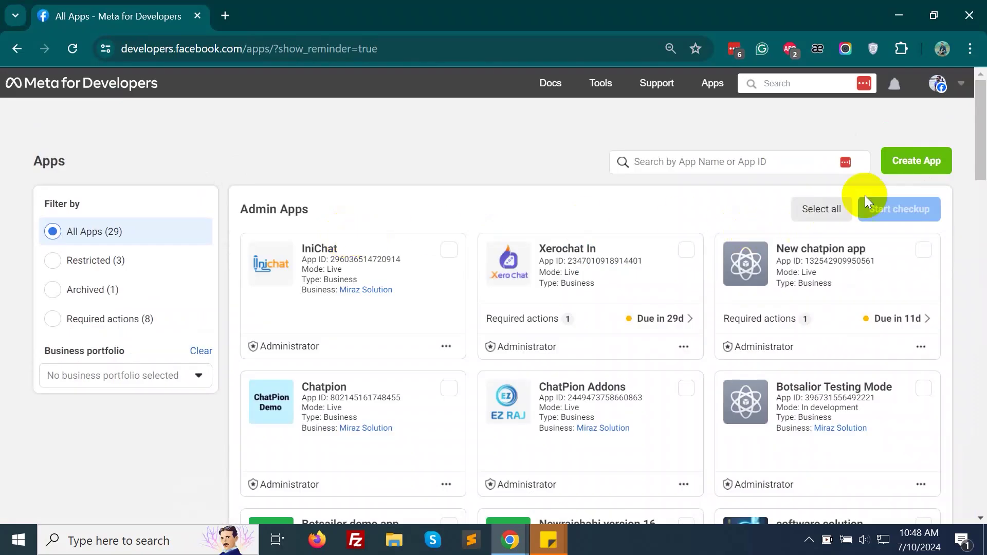
# Start creating an app with no business portfolio connected, choosing the Other use case and the Business app type
pyautogui.click(904, 169)
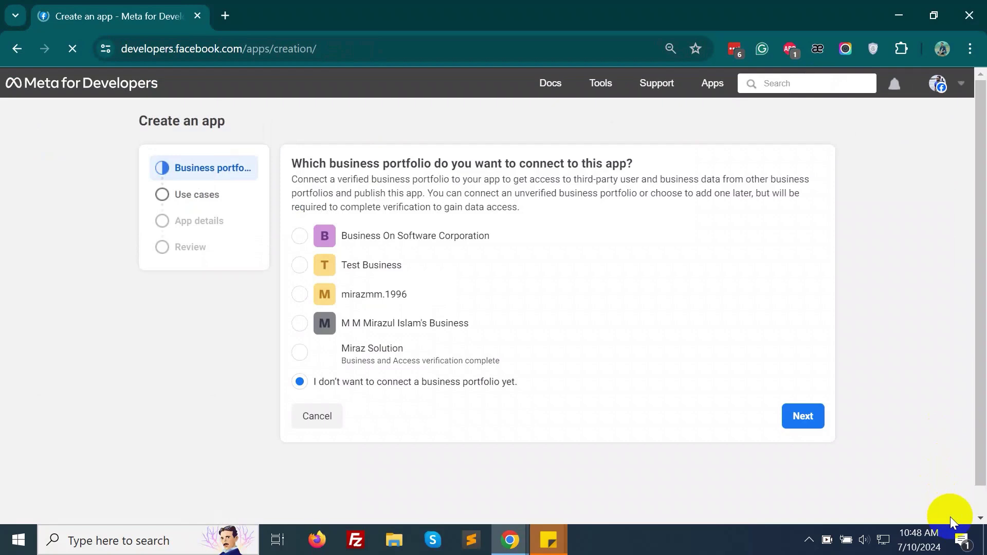
pyautogui.click(802, 417)
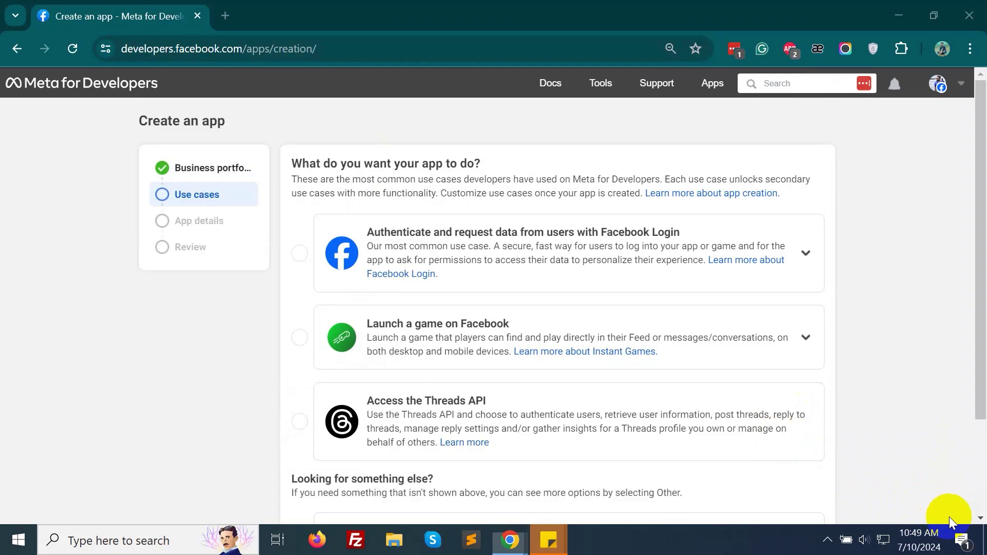
pyautogui.scroll(-3, 221, 389)
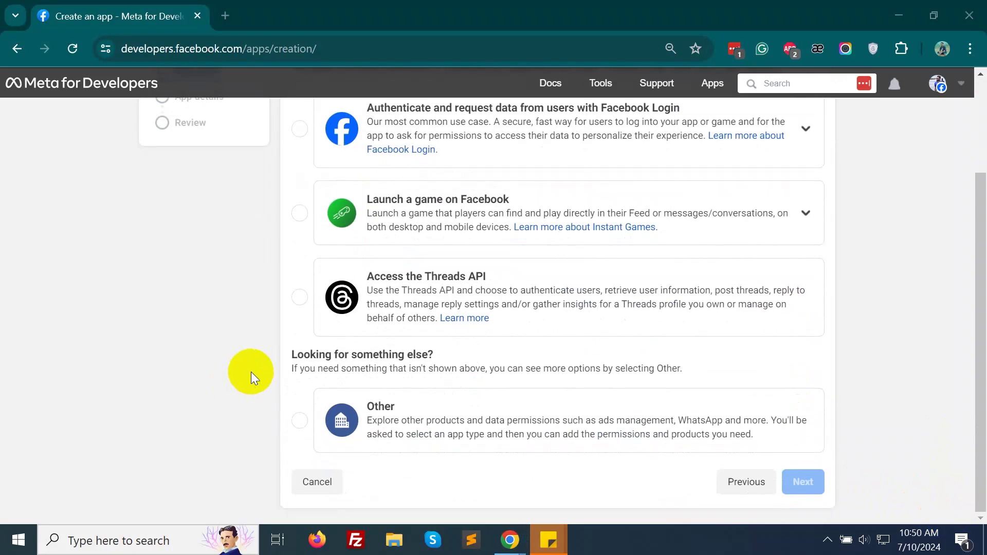
pyautogui.click(300, 421)
pyautogui.click(799, 471)
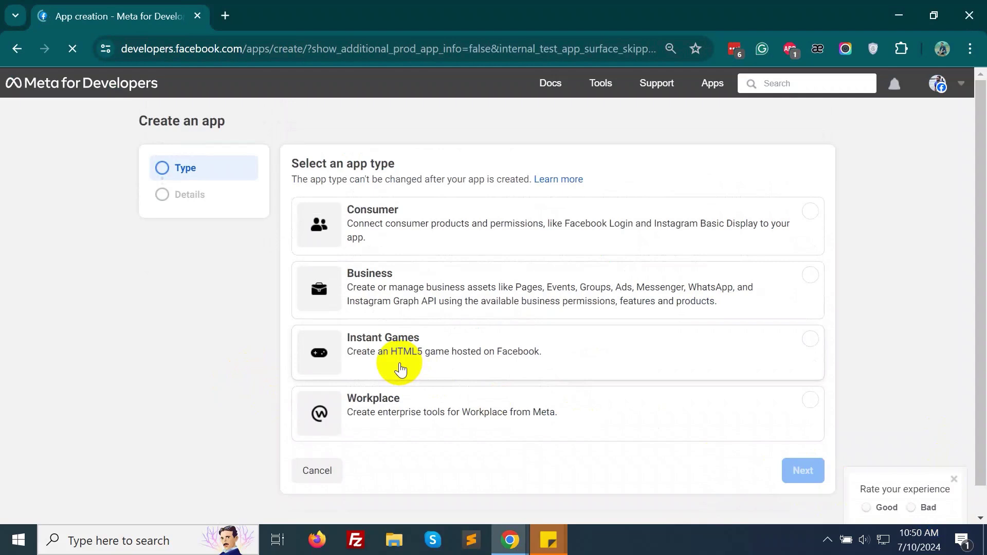
pyautogui.click(423, 282)
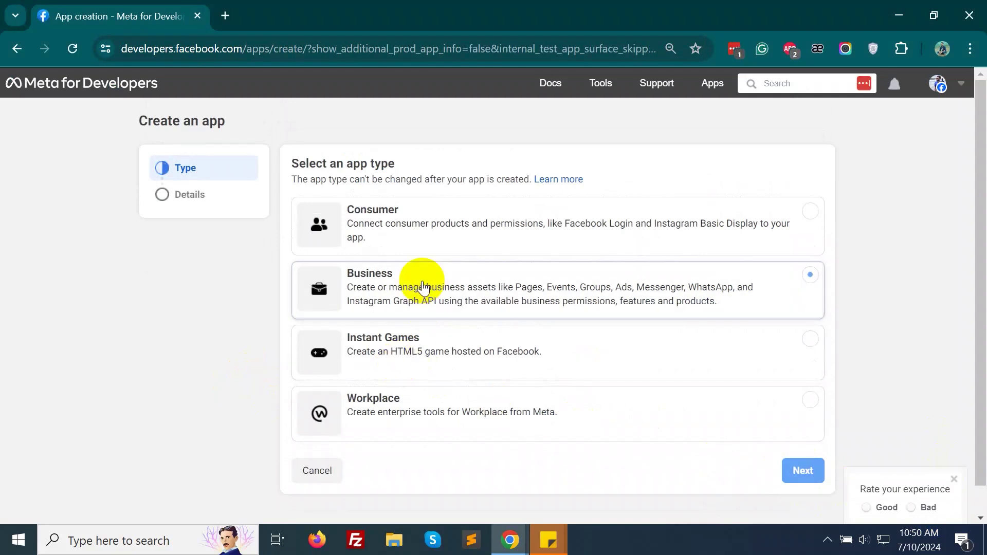
pyautogui.click(804, 471)
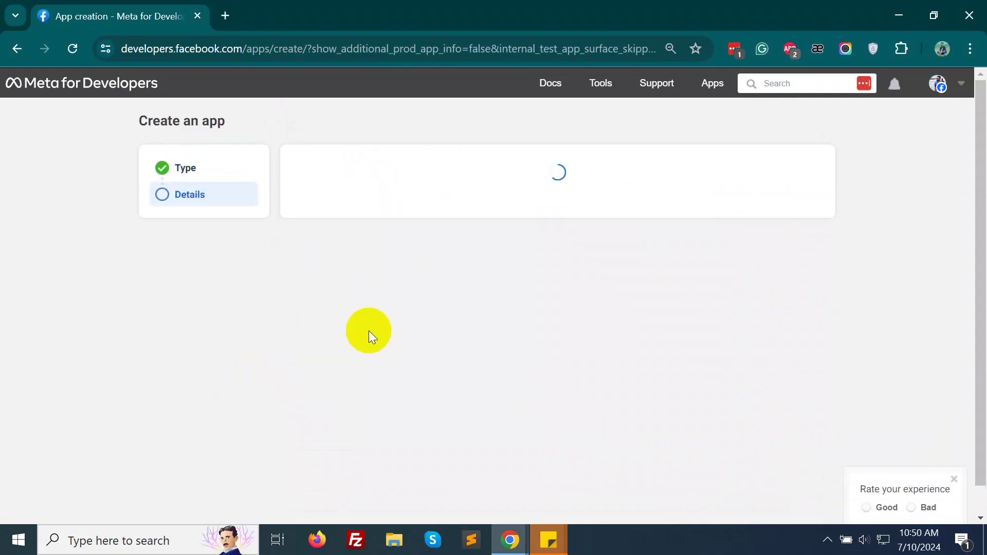
# Name the app Demo Sign Up, connect it to the Miraz Solution business portfolio and submit it for creation
pyautogui.click(383, 196)
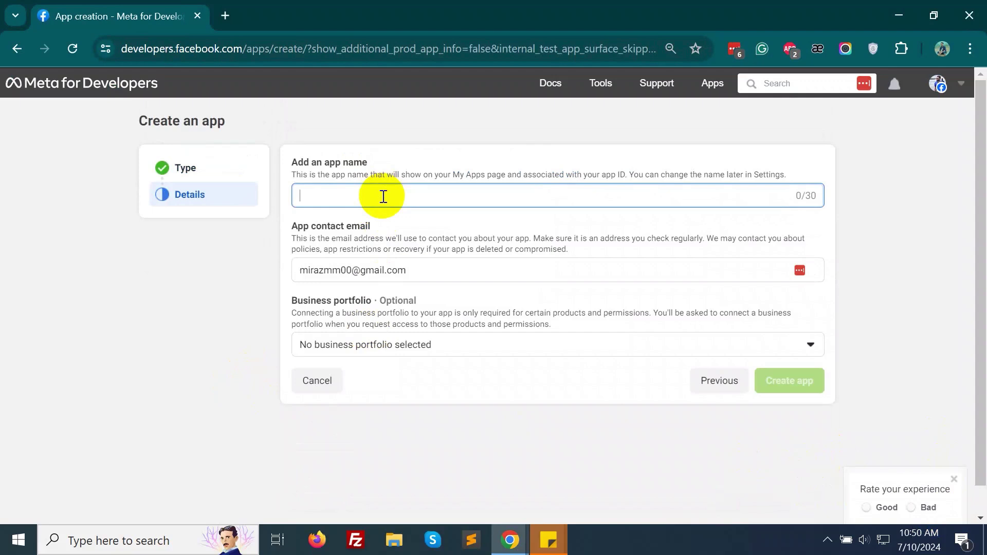
pyautogui.write('Demo ')
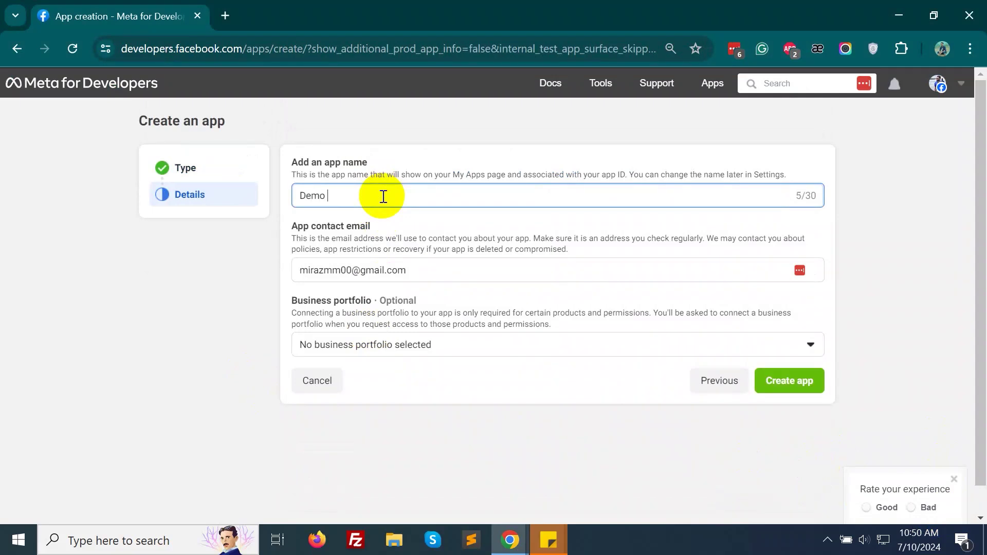
pyautogui.write('Sign Up')
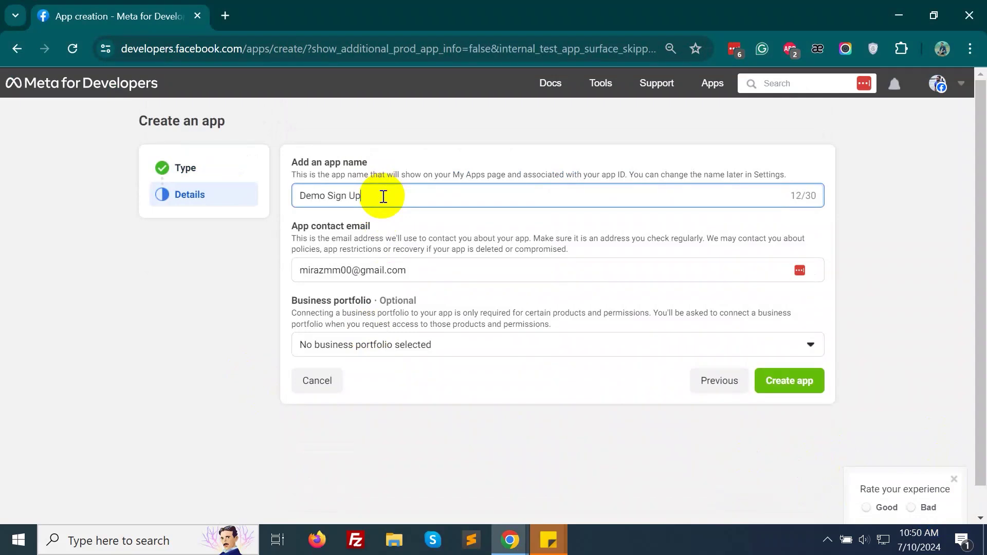
pyautogui.click(399, 363)
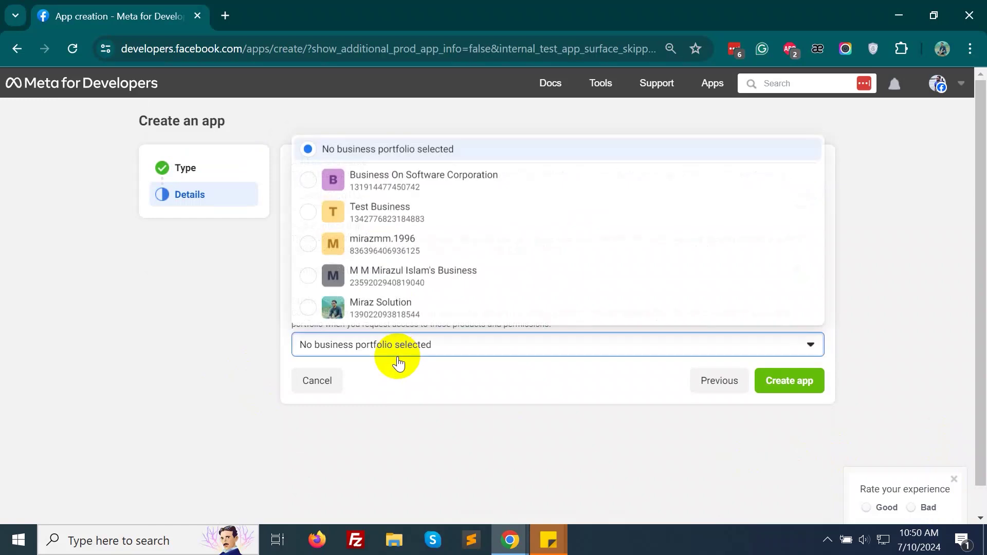
pyautogui.click(371, 308)
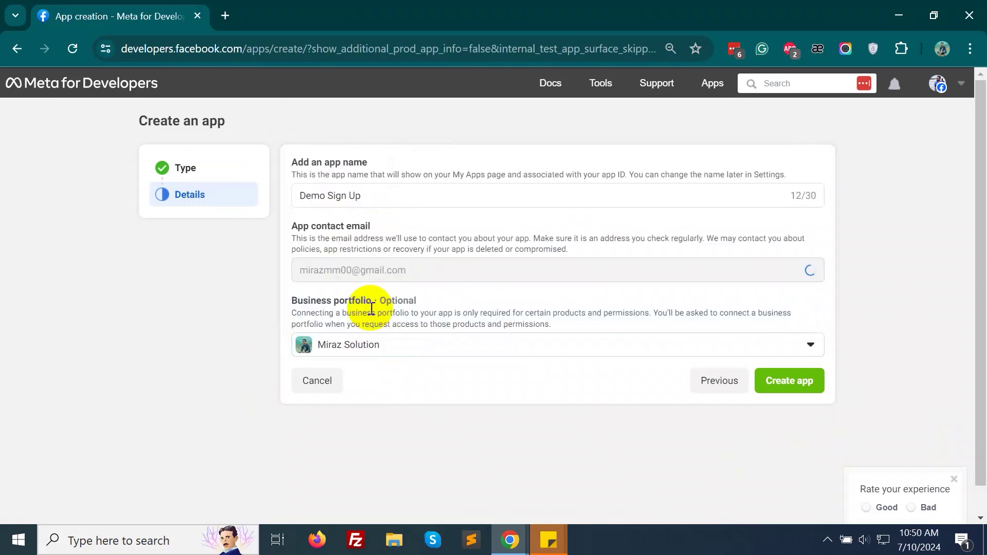
pyautogui.click(776, 386)
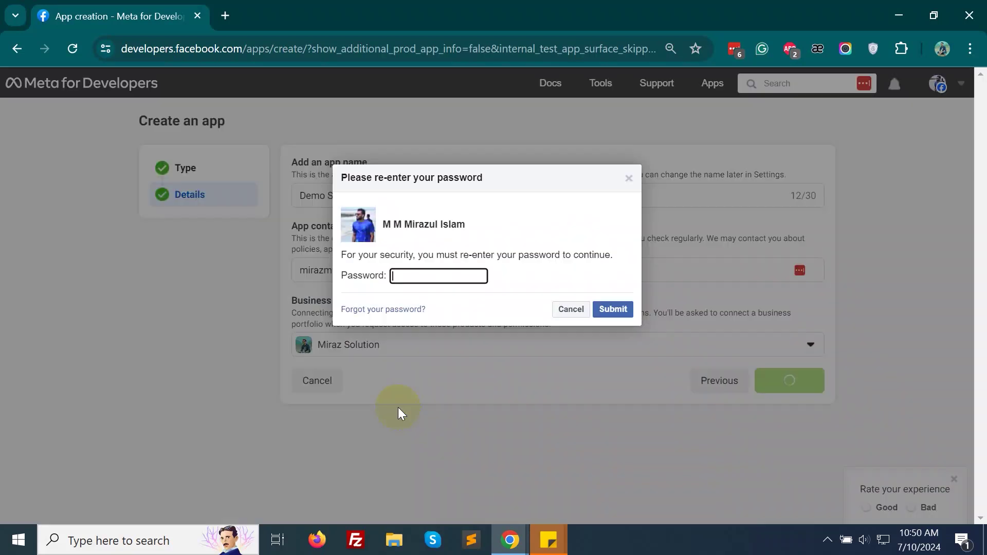
# Fill in the saved account password and submit it to authorise the app creation
pyautogui.click(447, 278)
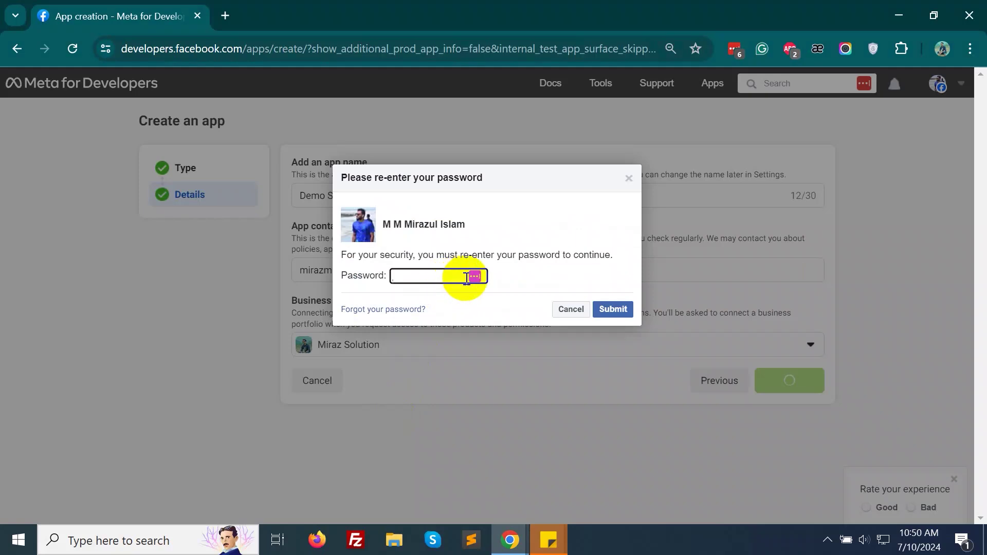
pyautogui.click(470, 277)
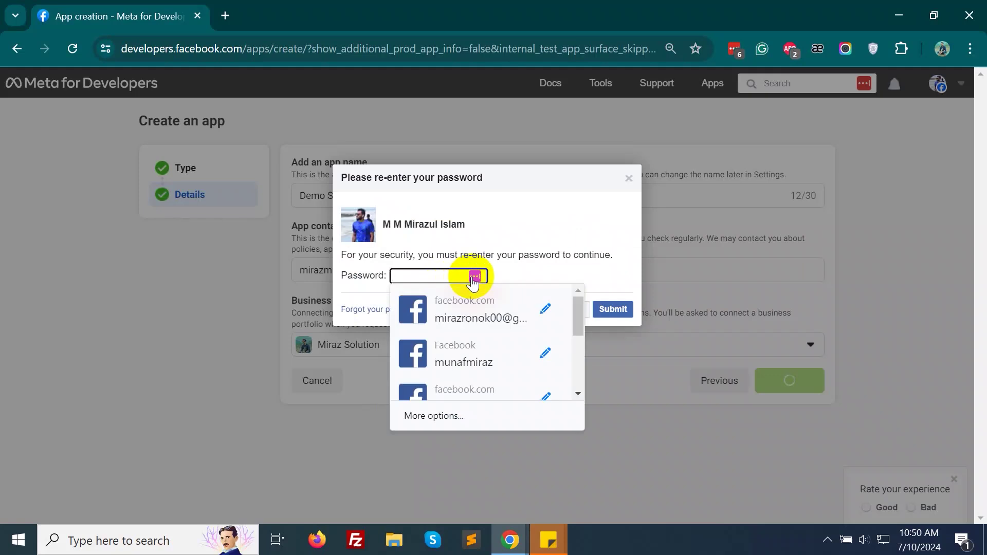
pyautogui.click(461, 316)
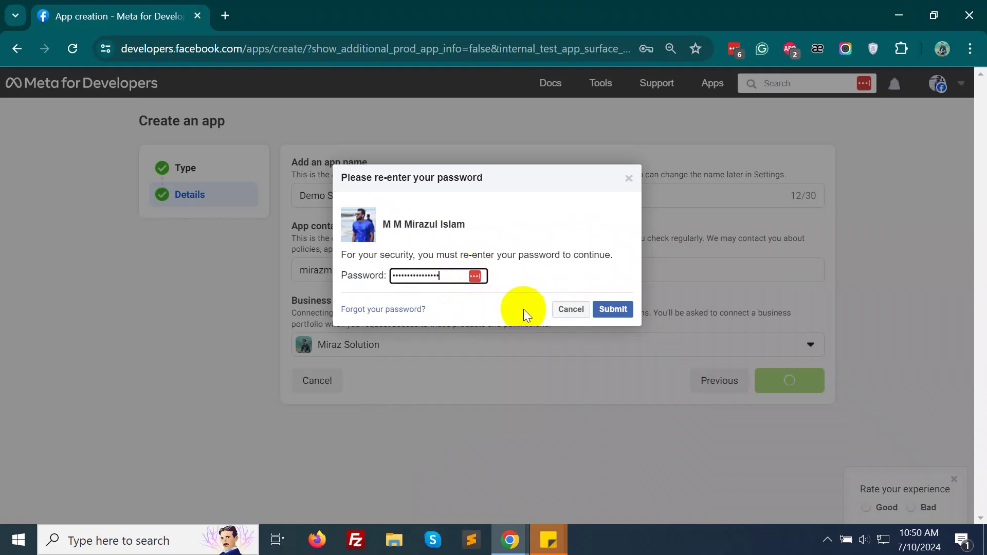
pyautogui.click(599, 311)
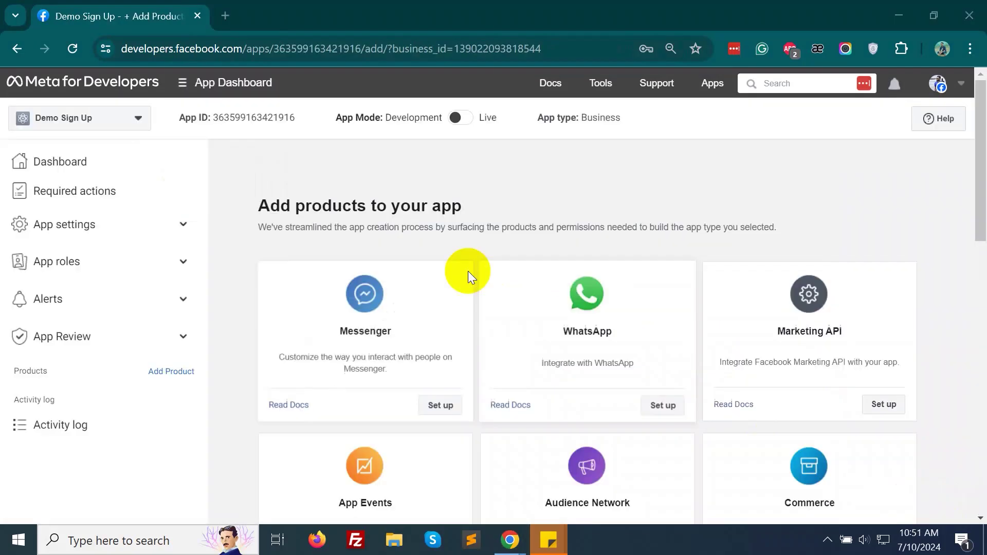
# Add the Facebook Login for Business product to the app from the product list
pyautogui.scroll(-6, 441, 237)
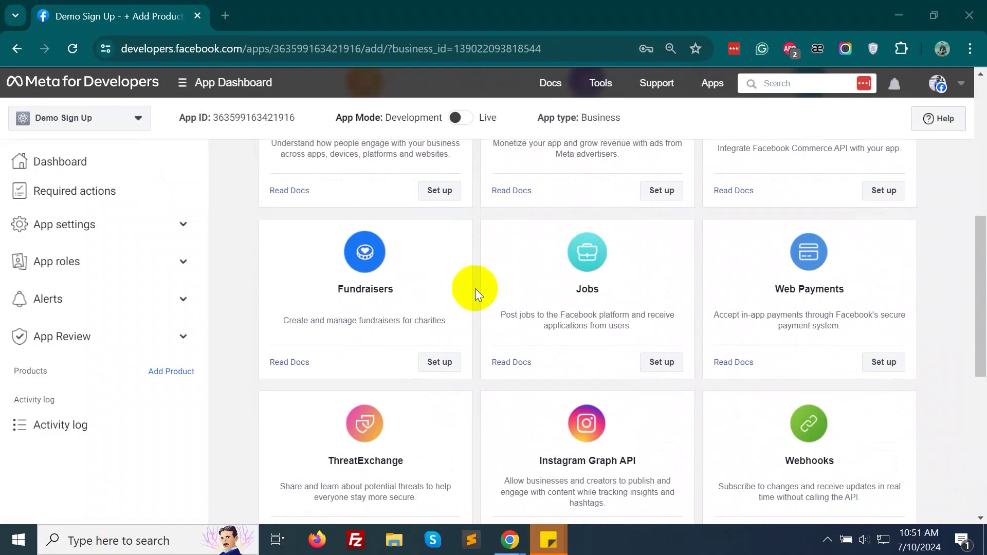
pyautogui.scroll(-6, 473, 293)
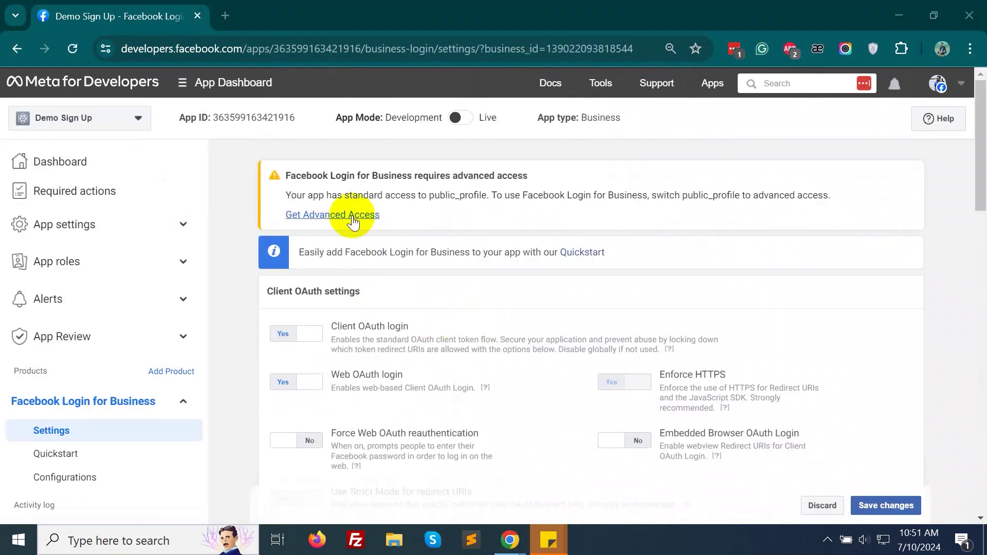
pyautogui.moveTo(273, 193); pyautogui.dragTo(406, 224)
pyautogui.click(606, 326)
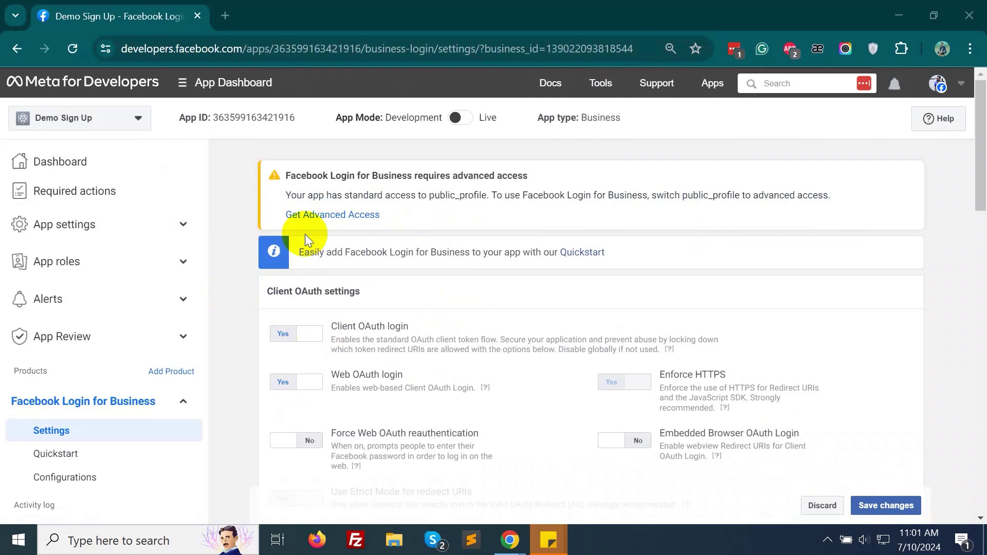
# Follow the advanced access link and search the permissions and features for "publi" to locate public_profile
pyautogui.click(311, 215)
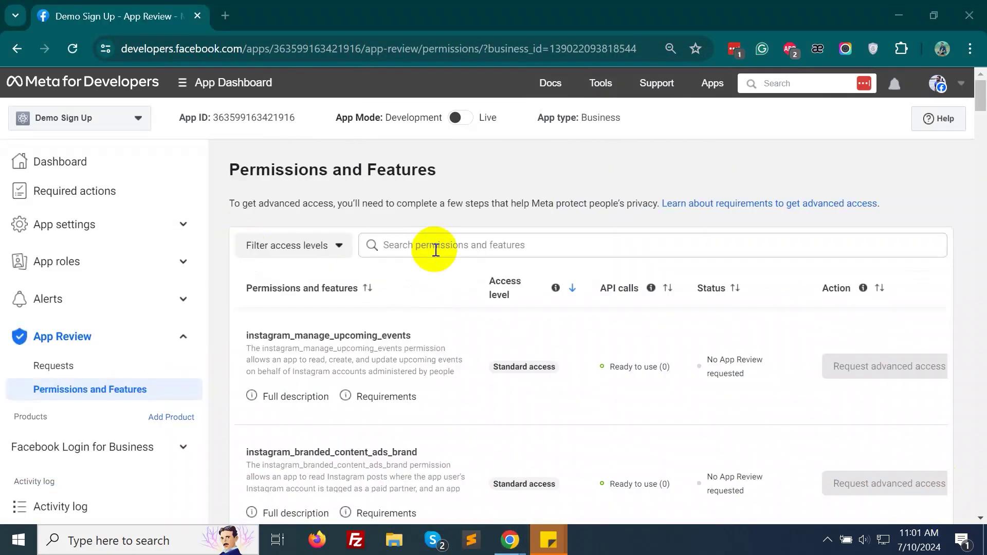
pyautogui.click(436, 250)
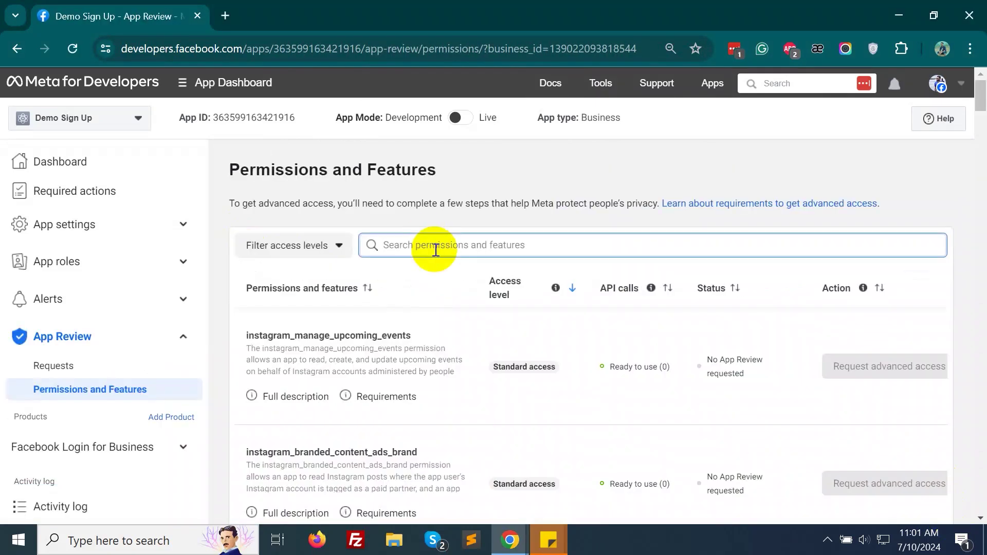
pyautogui.write('publi')
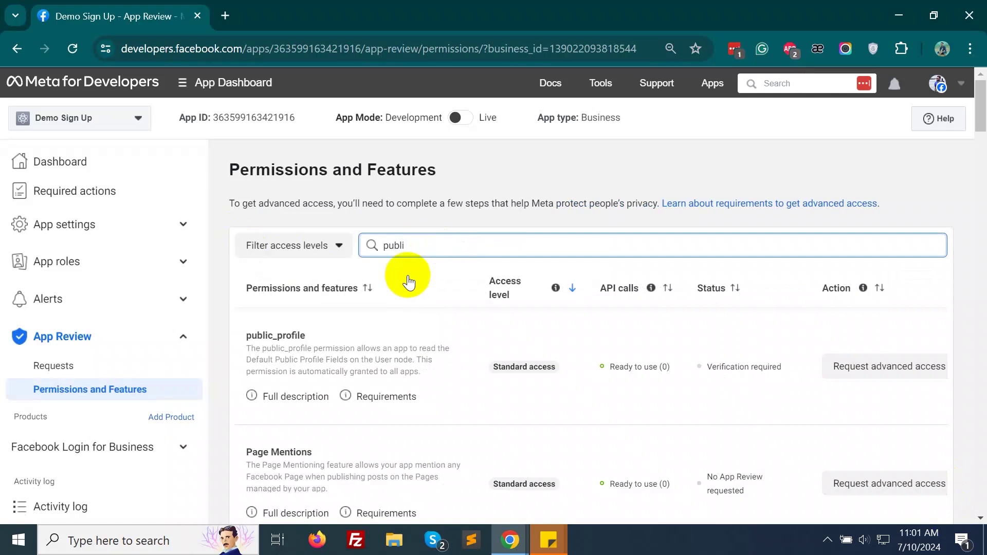
pyautogui.moveTo(240, 333); pyautogui.dragTo(403, 334)
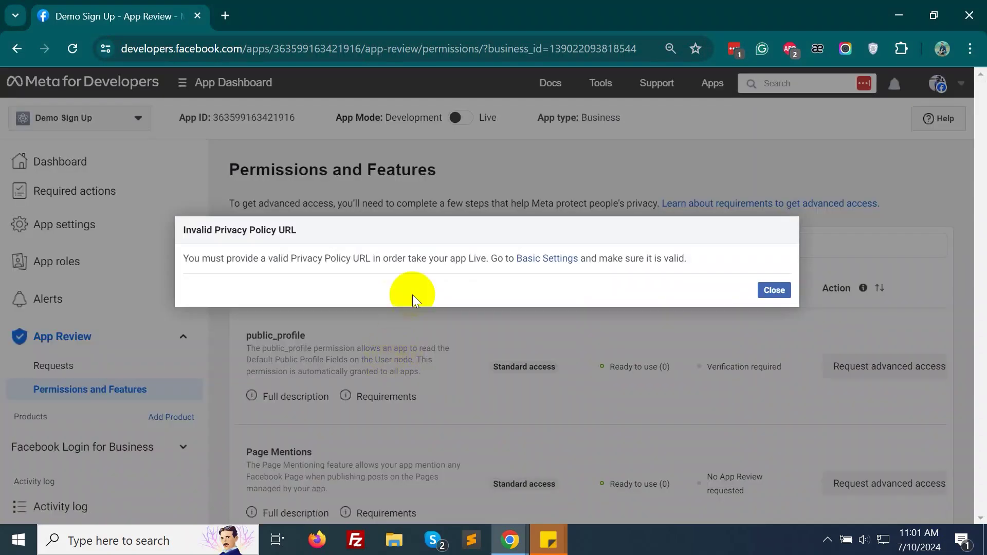
# Open the app's basic settings from the invalid privacy policy notice and bring the Privacy Policy URL field into view
pyautogui.moveTo(194, 258); pyautogui.dragTo(689, 260)
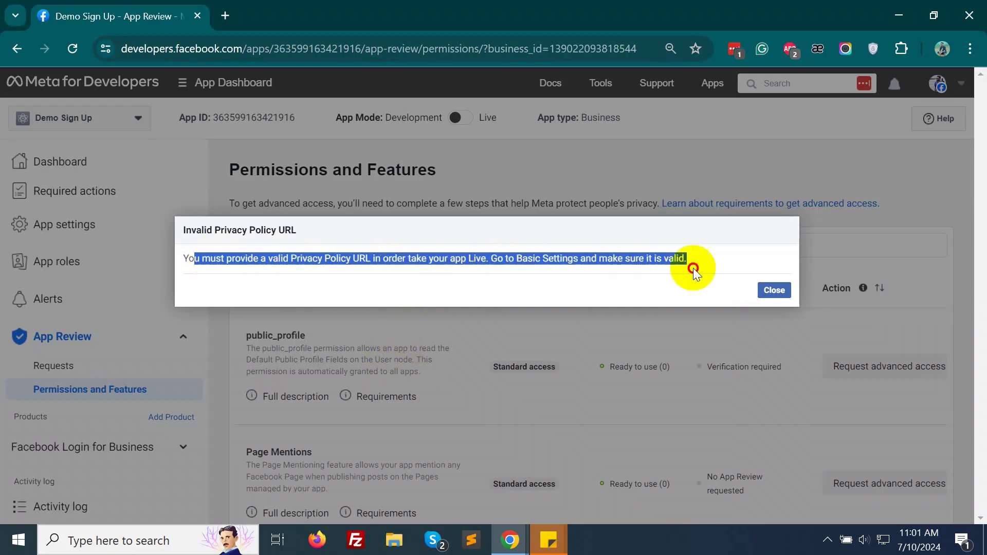
pyautogui.click(481, 237)
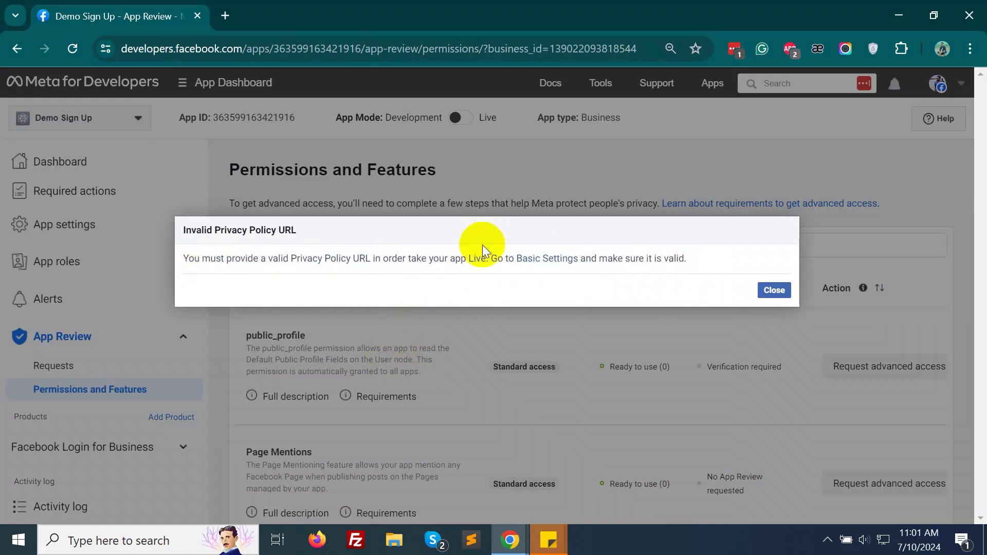
pyautogui.click(535, 260)
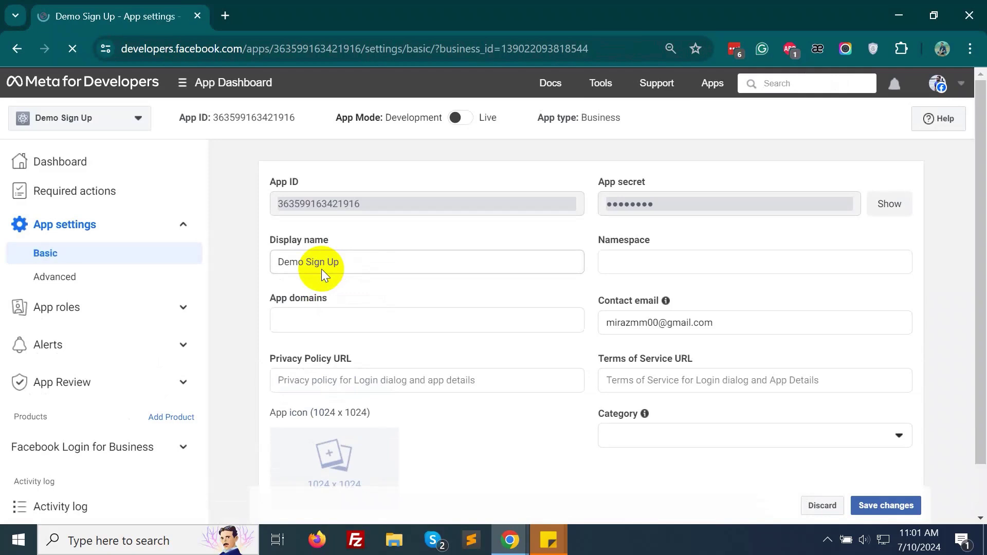
pyautogui.moveTo(251, 235); pyautogui.dragTo(403, 282)
pyautogui.scroll(-1, 265, 300)
pyautogui.click(403, 281)
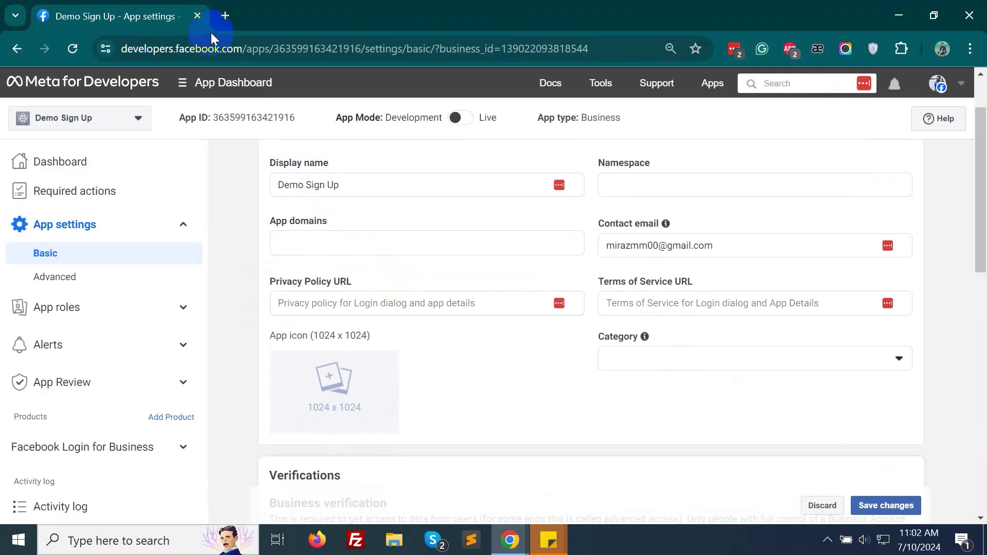
# Open the BizzFair dashboard in a new browser tab and go to the WhatsApp integration page of its settings
pyautogui.click(223, 16)
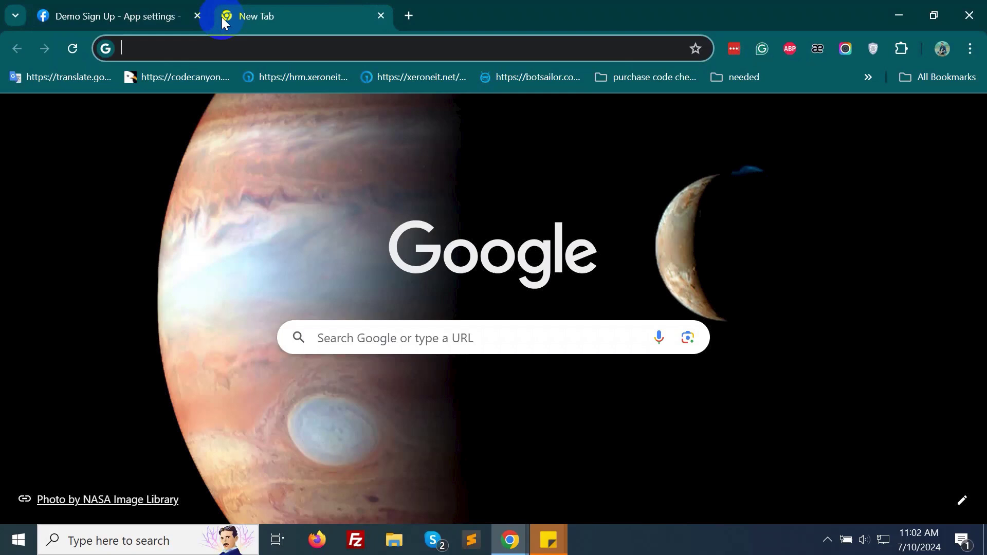
pyautogui.write('biz')
pyautogui.press('Return')
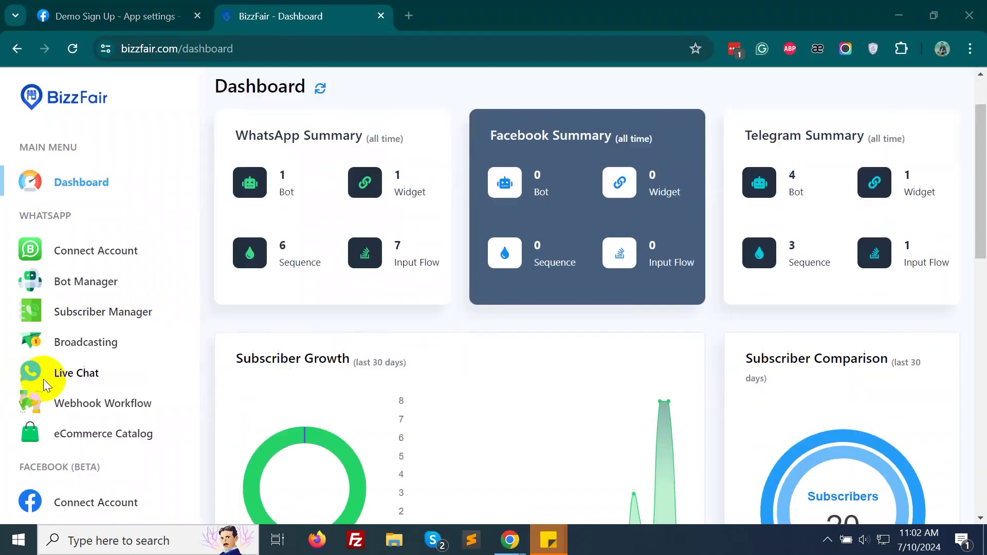
pyautogui.scroll(-10, 43, 378)
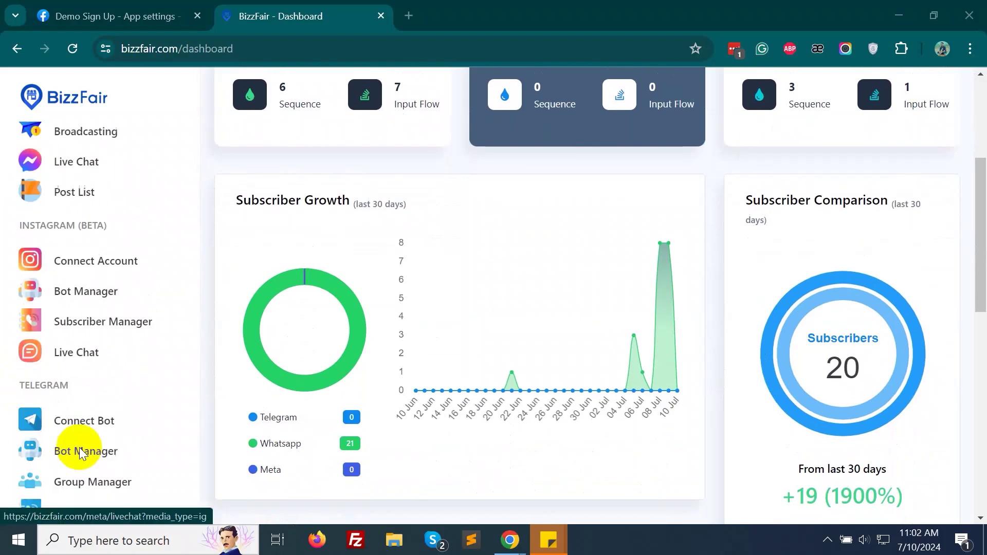
pyautogui.scroll(-3, 79, 450)
pyautogui.click(77, 487)
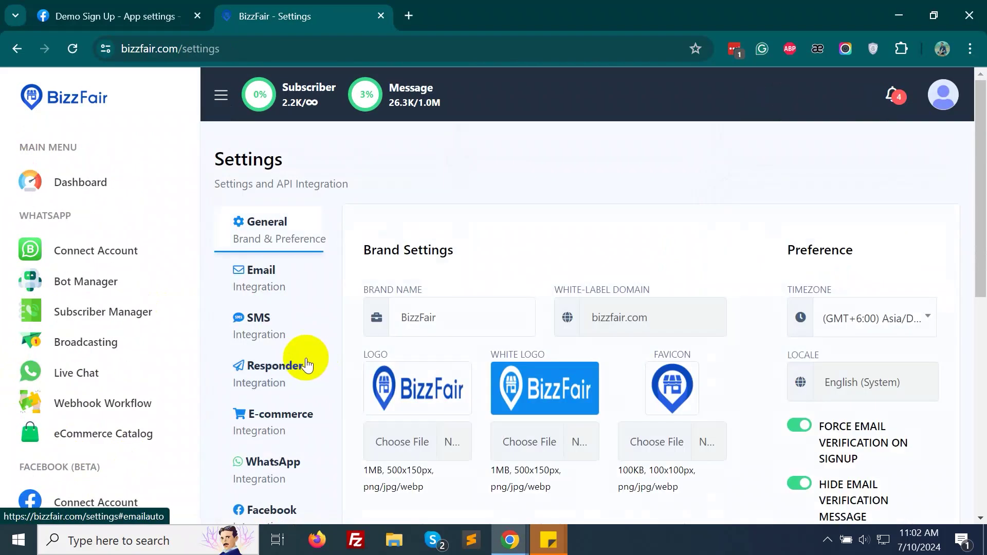
pyautogui.scroll(-2, 307, 365)
pyautogui.click(261, 386)
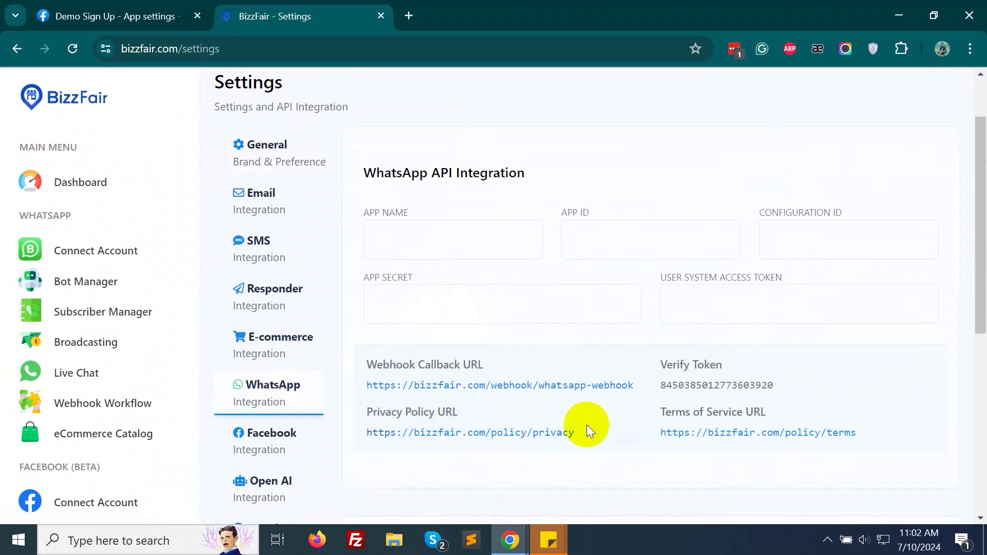
pyautogui.click(624, 440)
pyautogui.click(72, 13)
pyautogui.click(364, 298)
pyautogui.hotkey('ctrl', 'v')
pyautogui.click(288, 16)
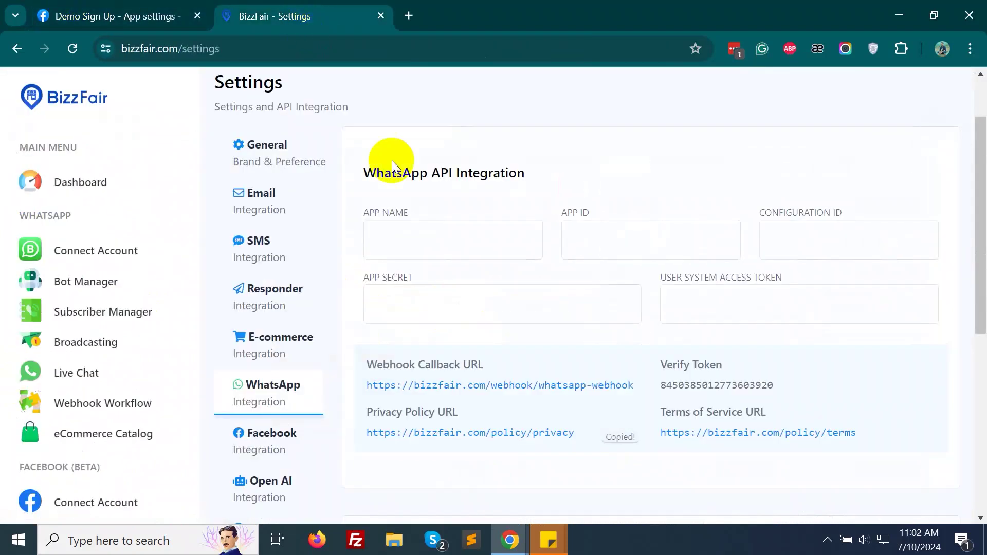
pyautogui.click(914, 438)
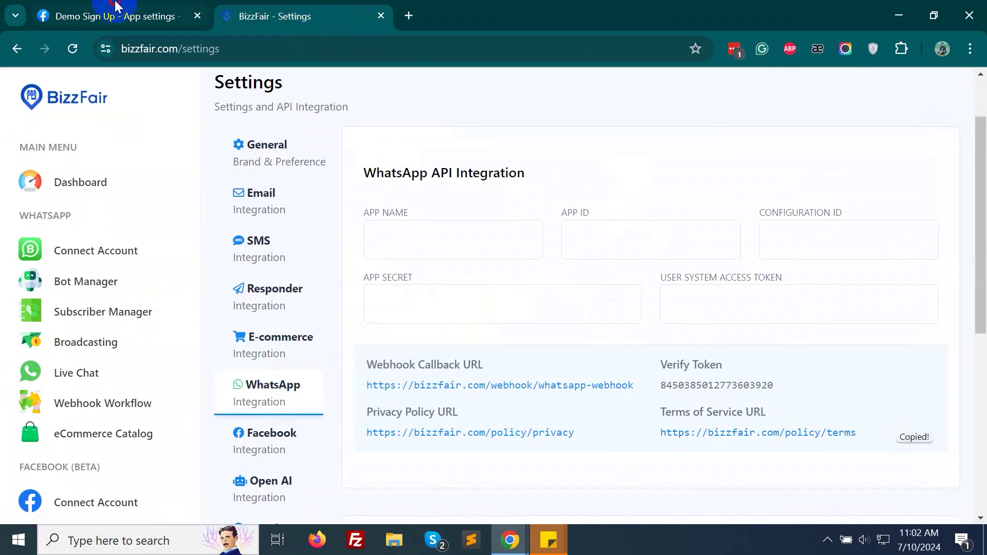
pyautogui.click(117, 6)
pyautogui.click(647, 301)
pyautogui.hotkey('ctrl', 'v')
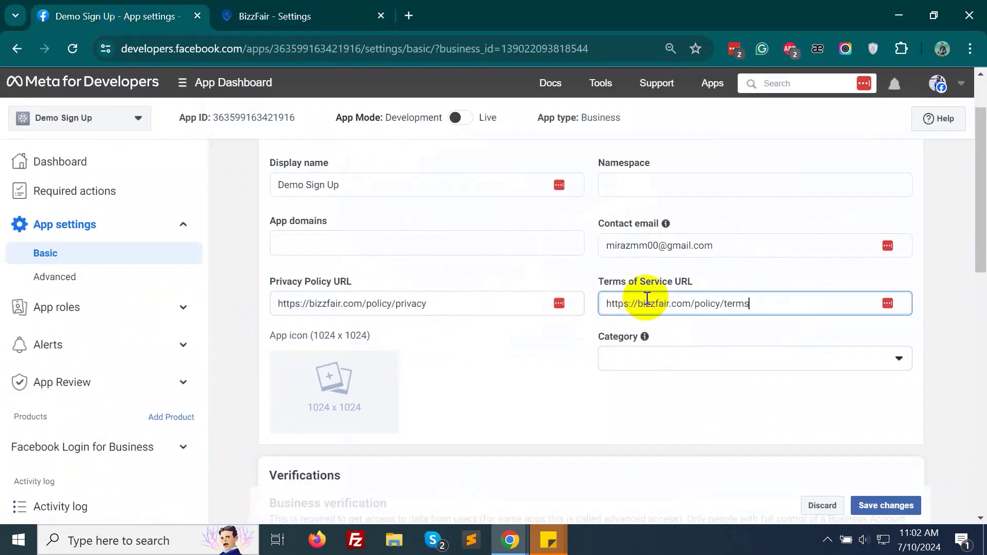
# Save the app's basic settings and open the Facebook Login for Business settings
pyautogui.scroll(-4, 668, 370)
pyautogui.click(877, 505)
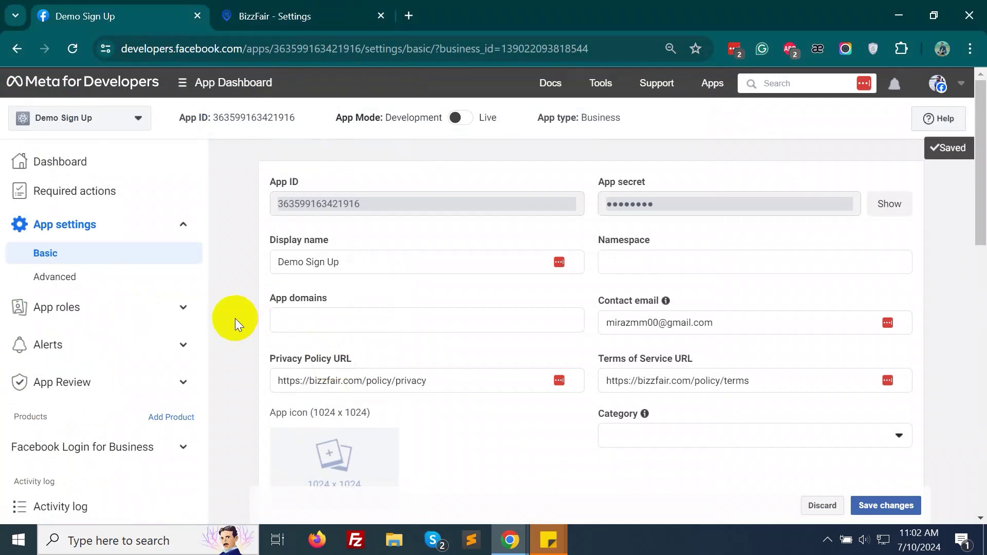
pyautogui.click(152, 448)
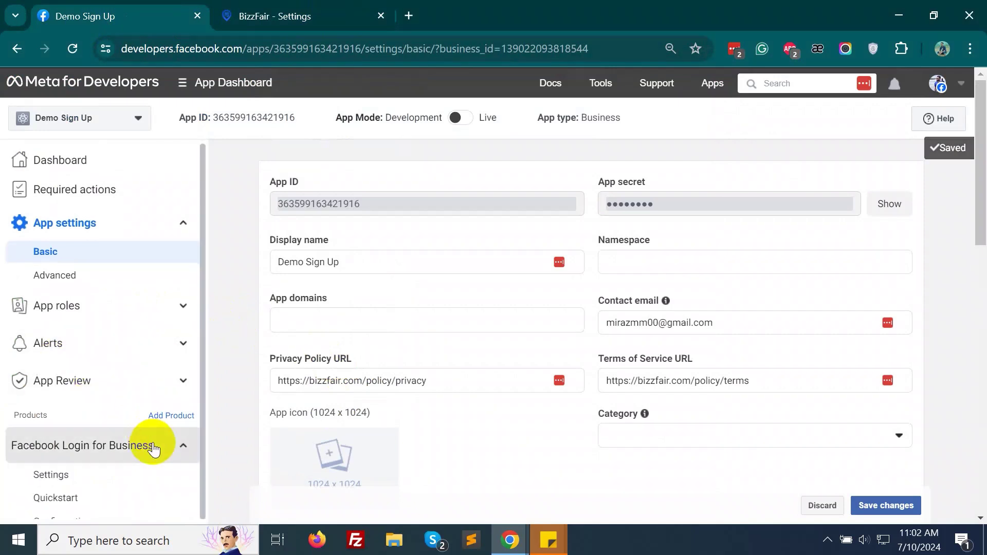
pyautogui.click(60, 475)
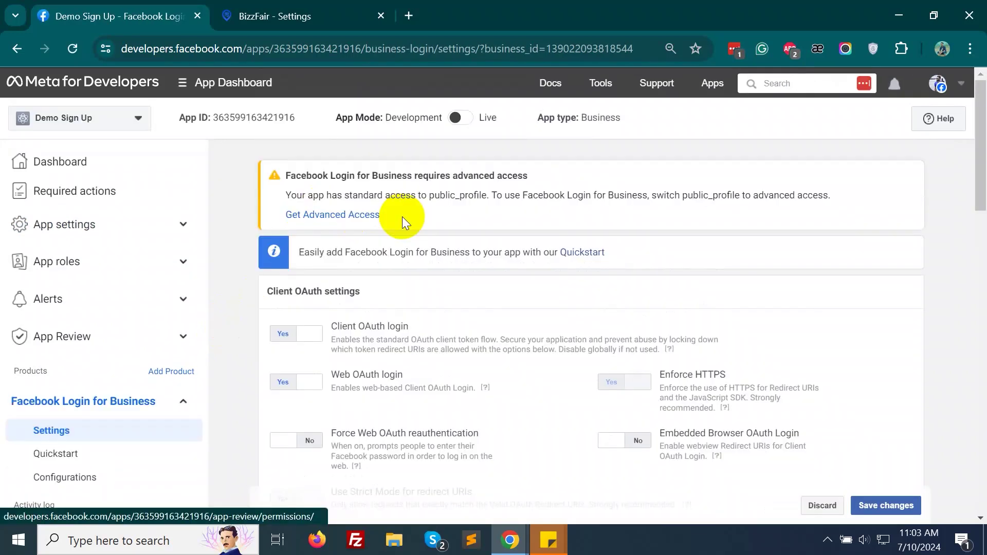
# Request advanced access for the public_profile permission, agree to its allowed usage and confirm
pyautogui.click(327, 218)
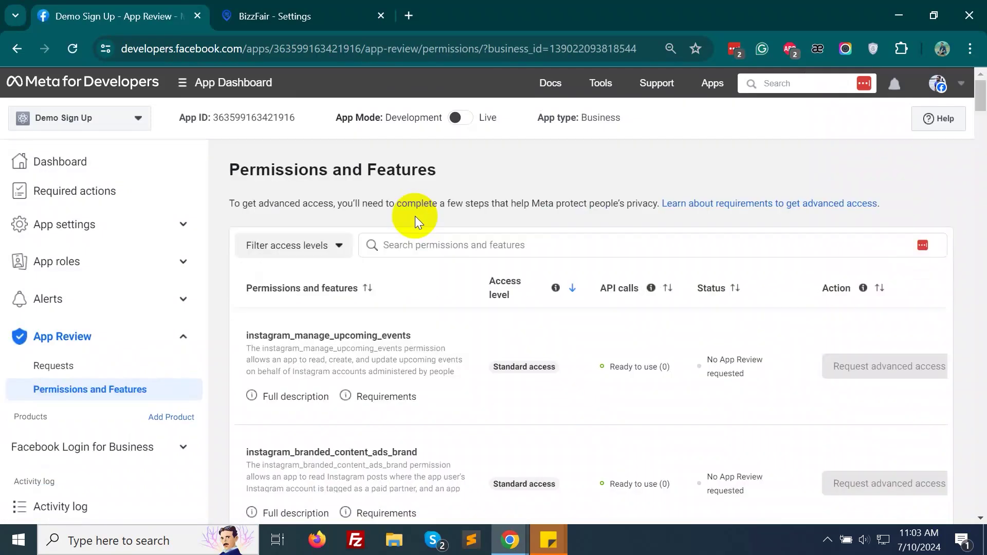
pyautogui.click(513, 239)
pyautogui.write('publi')
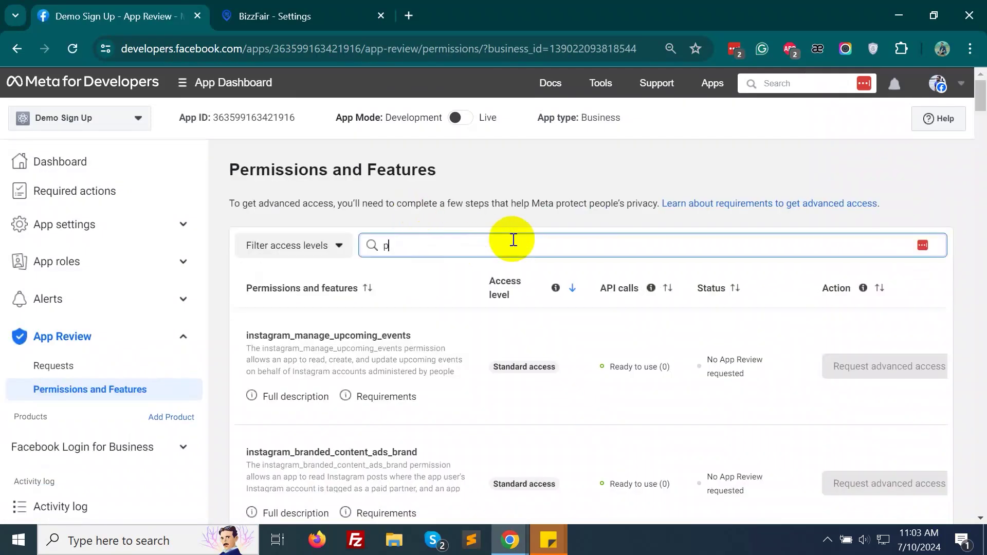
pyautogui.click(857, 372)
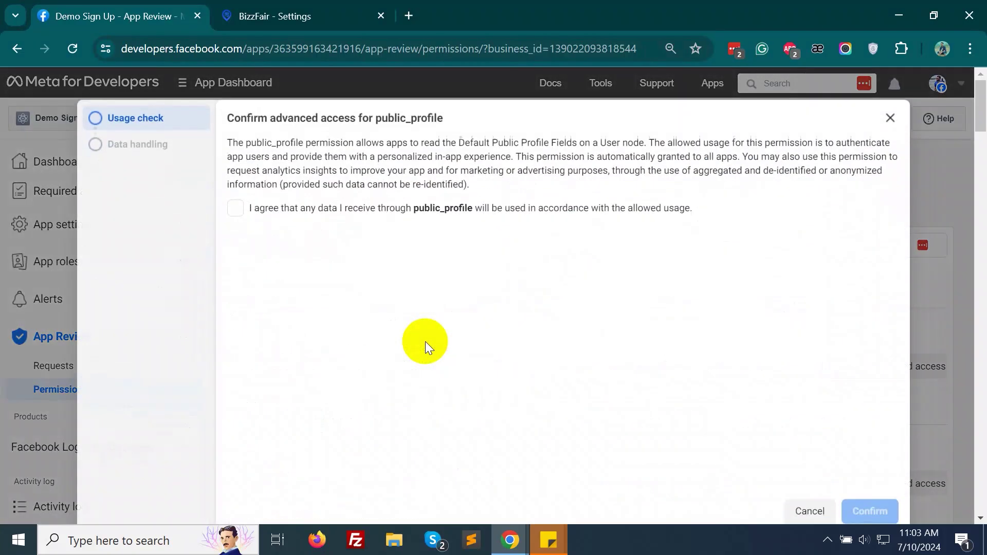
pyautogui.click(237, 204)
pyautogui.click(857, 506)
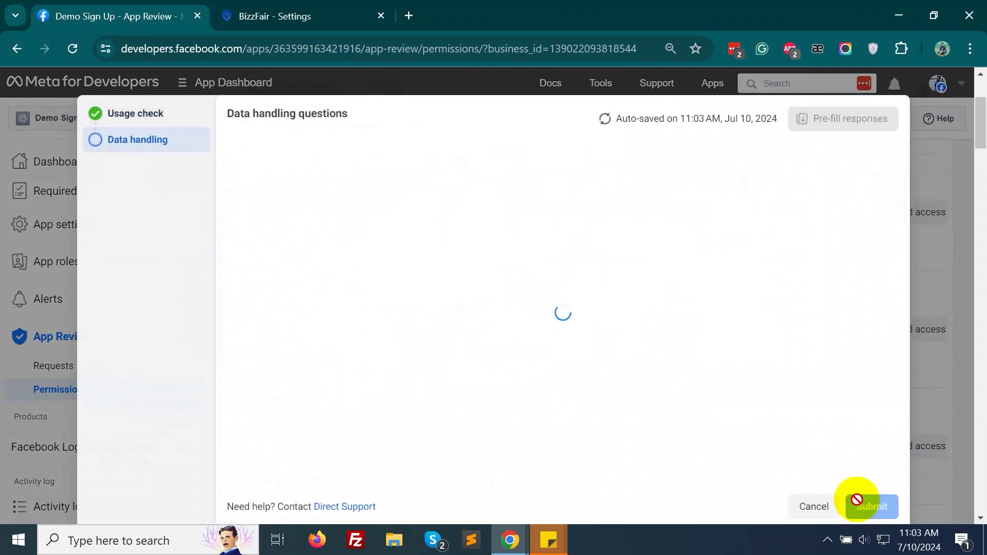
# Answer "No / I am not sure" on the data controller and add a named data processor for IT solutions and services in Bangladesh
pyautogui.click(236, 329)
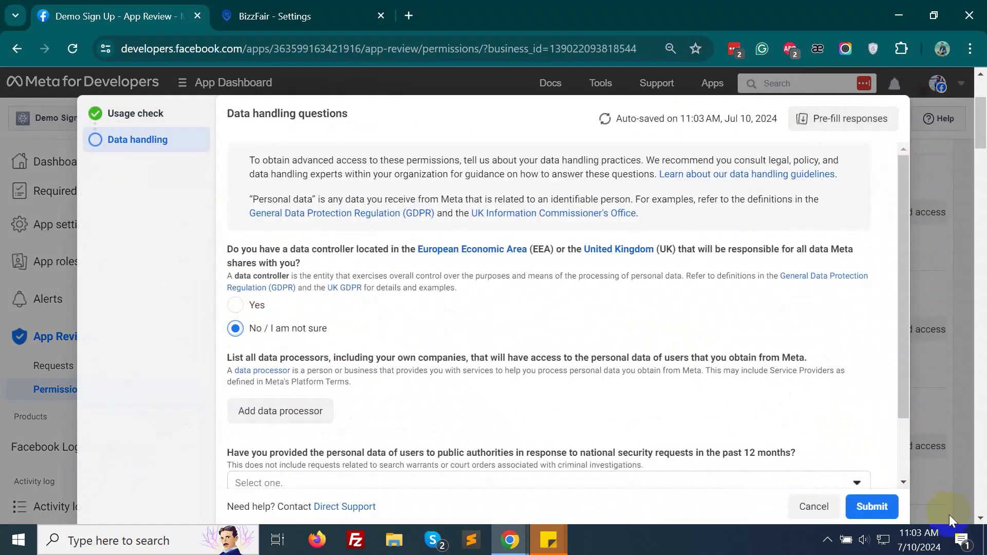
pyautogui.click(280, 411)
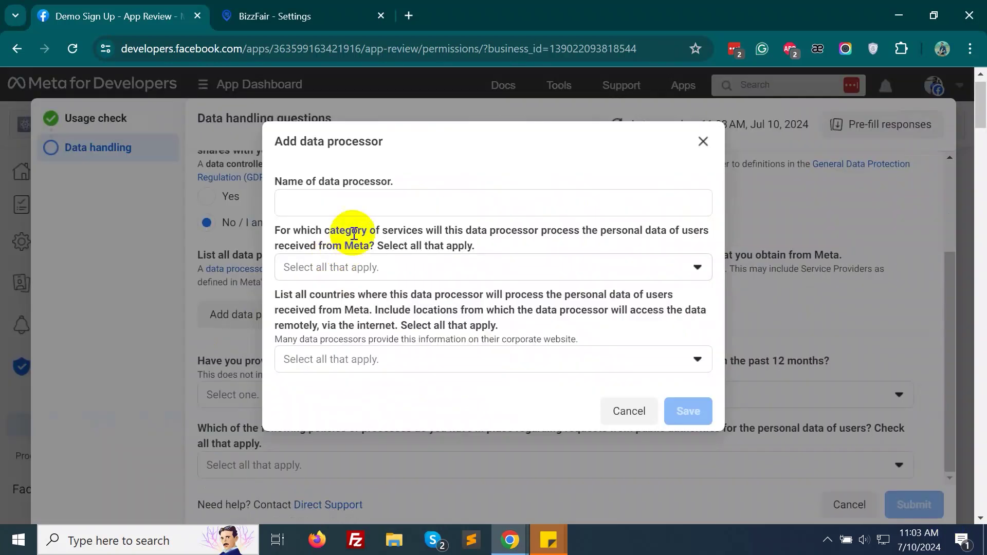
pyautogui.click(349, 208)
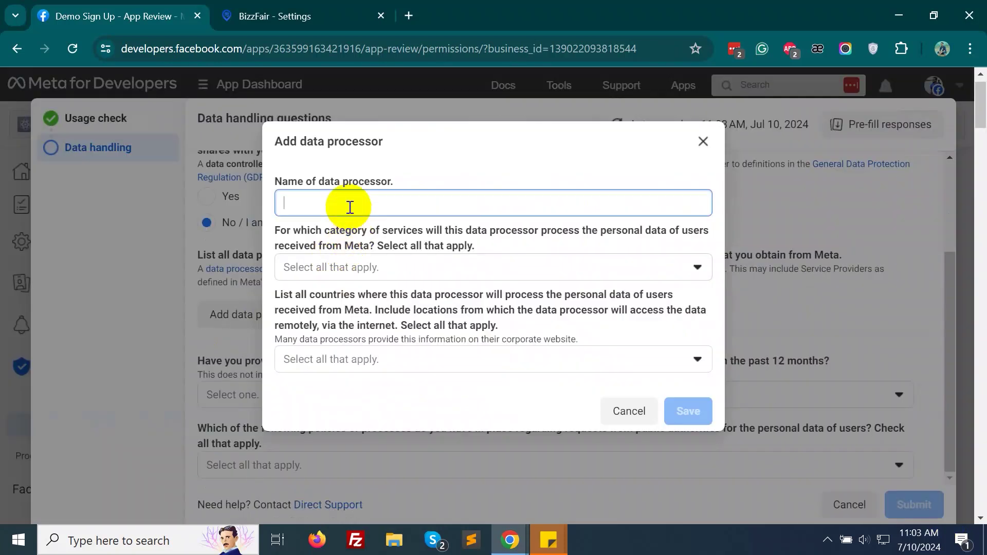
pyautogui.click(356, 267)
pyautogui.click(343, 392)
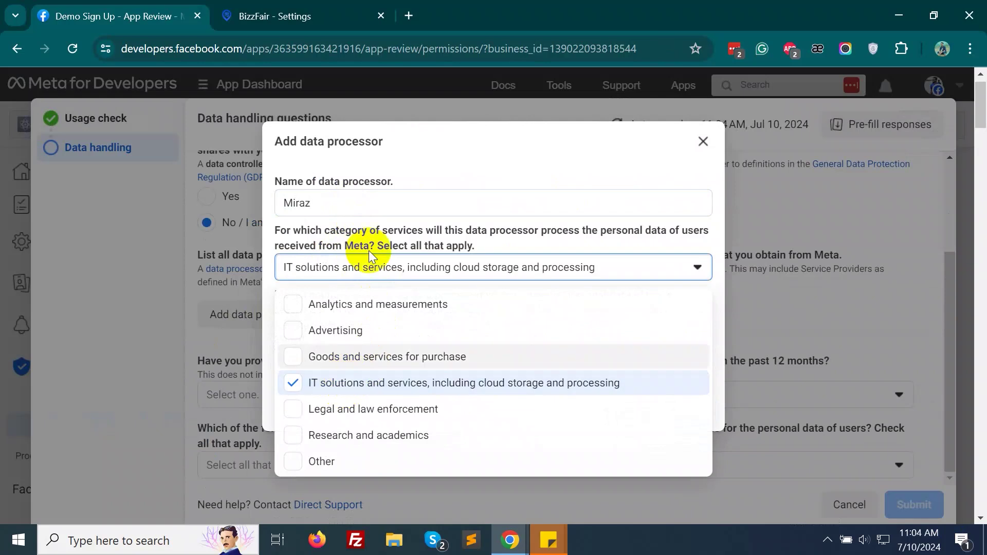
pyautogui.click(393, 160)
pyautogui.click(357, 360)
pyautogui.write('ban')
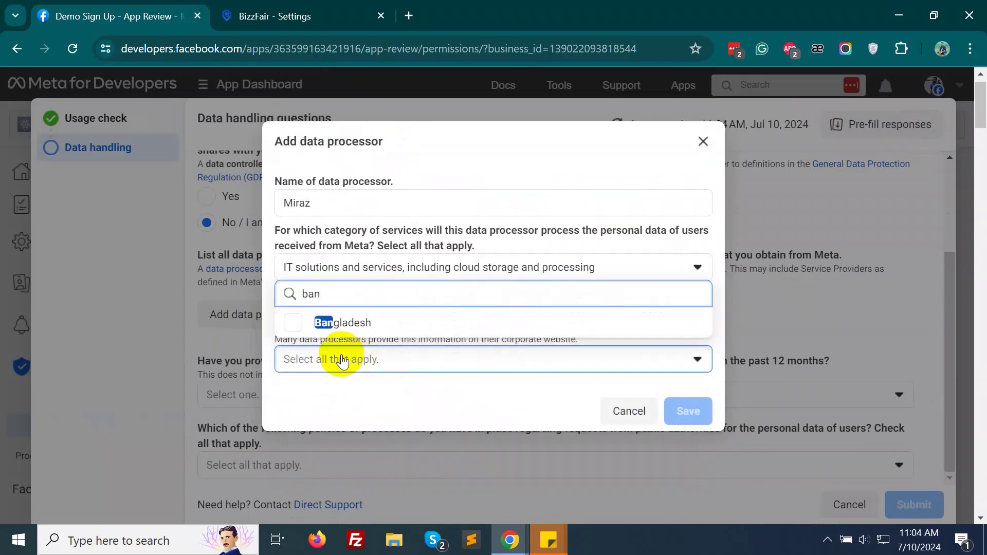
pyautogui.click(342, 322)
pyautogui.click(689, 412)
# Answer "No" on national security requests and "None of the above" on public authority policies, and submit the data handling questions
pyautogui.scroll(-1, 350, 360)
pyautogui.click(319, 396)
pyautogui.click(246, 226)
pyautogui.click(307, 466)
pyautogui.click(261, 399)
pyautogui.click(591, 258)
pyautogui.click(907, 505)
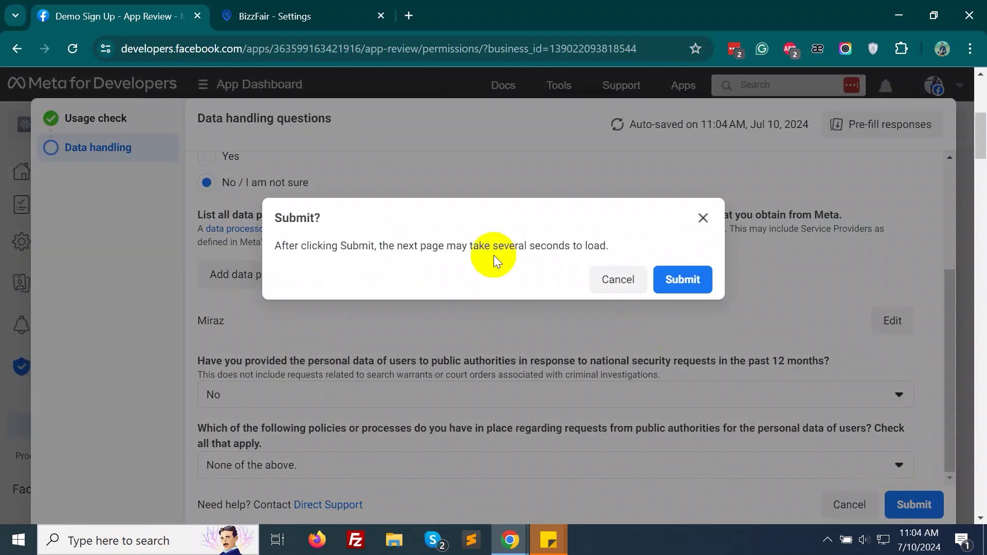
pyautogui.click(681, 278)
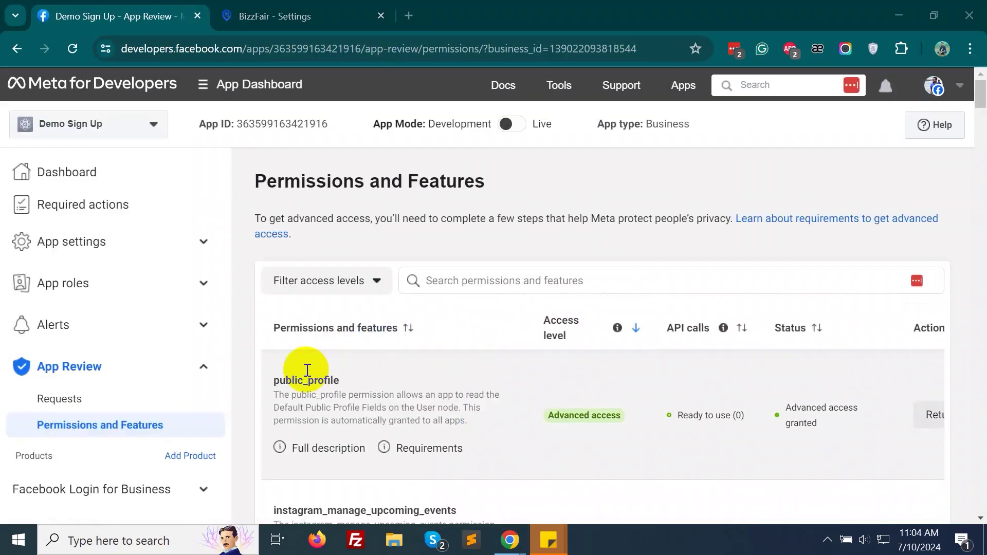
# Find the email permission, request advanced access for it, agree to its allowed usage and confirm
pyautogui.moveTo(271, 380); pyautogui.dragTo(808, 407)
pyautogui.click(672, 318)
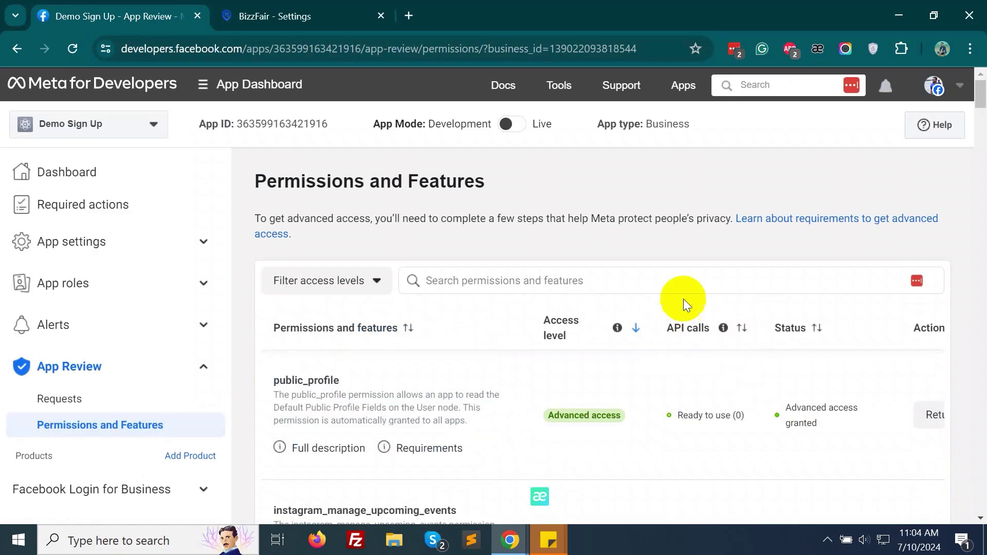
pyautogui.click(665, 283)
pyautogui.write('email')
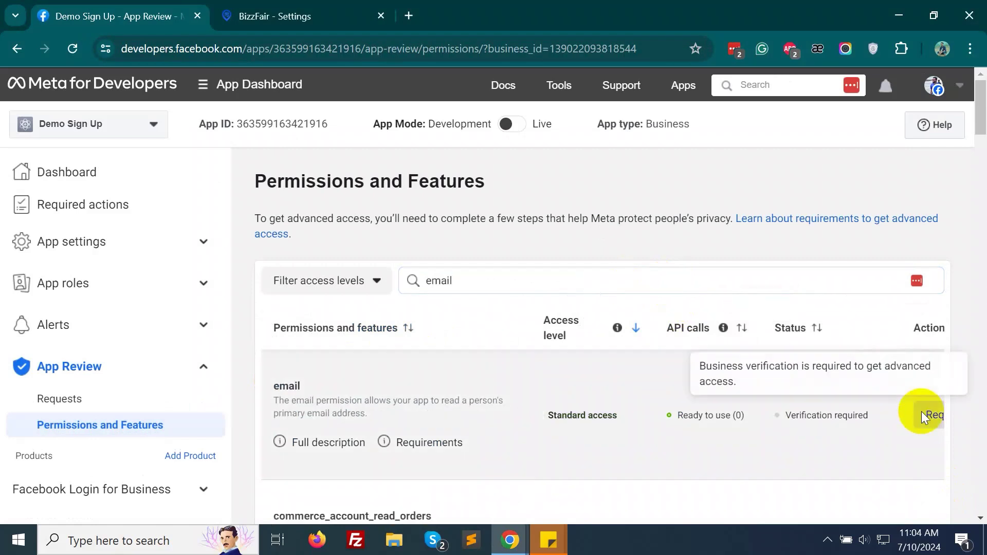
pyautogui.click(924, 417)
pyautogui.click(206, 219)
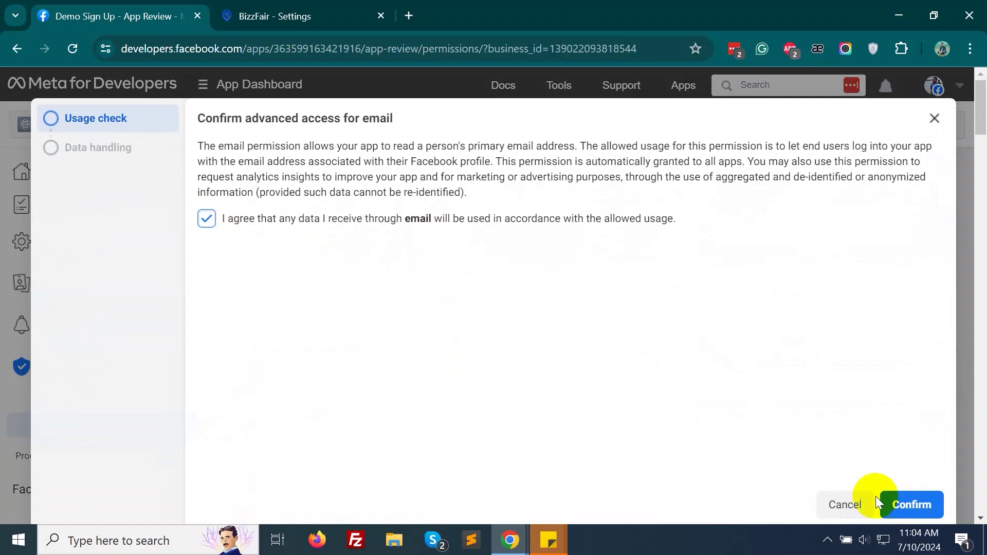
pyautogui.click(890, 503)
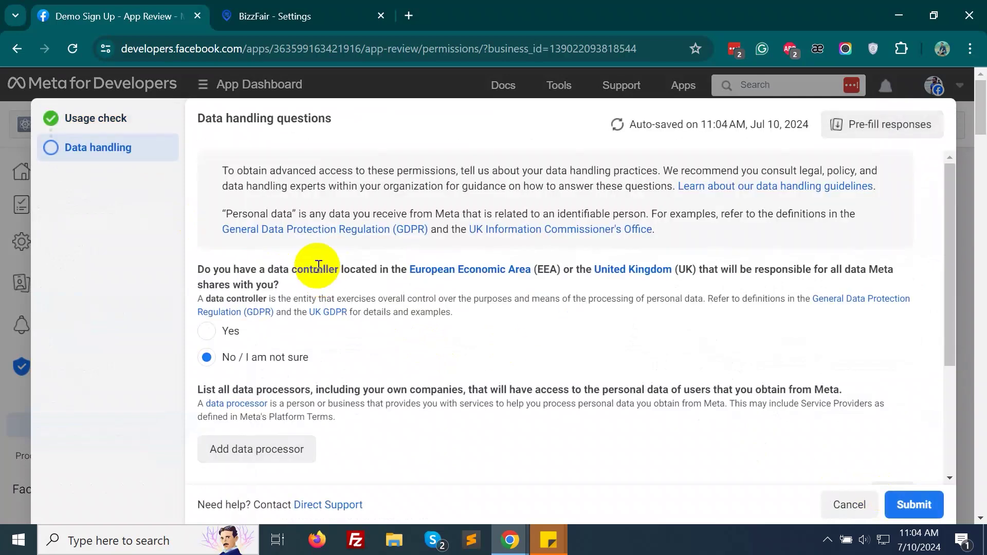
# Review the pre-filled data handling answers for the email permission and submit them
pyautogui.scroll(-3, 463, 334)
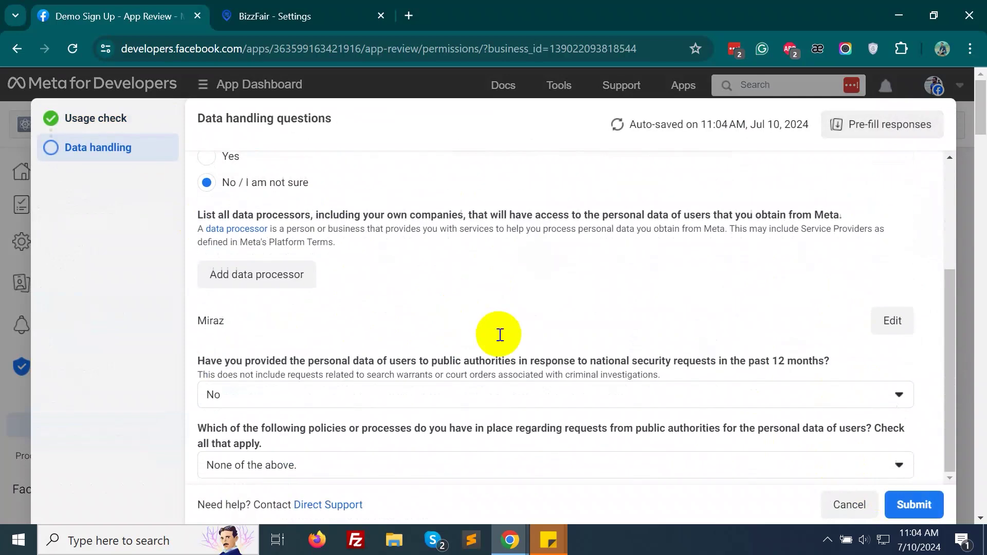
pyautogui.click(907, 507)
pyautogui.click(683, 280)
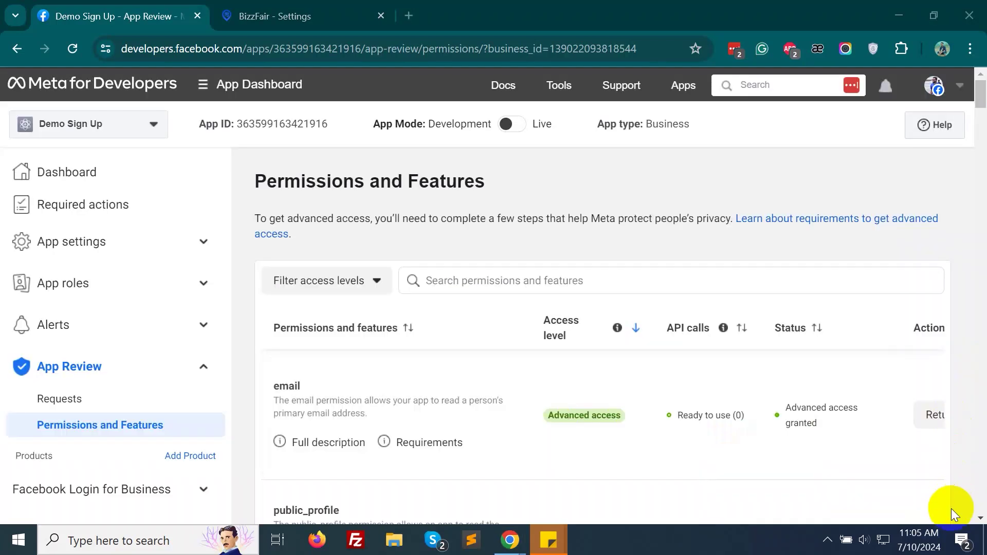
# Enable Embedded Browser OAuth Login in the Facebook Login for Business settings
pyautogui.scroll(-1, 153, 420)
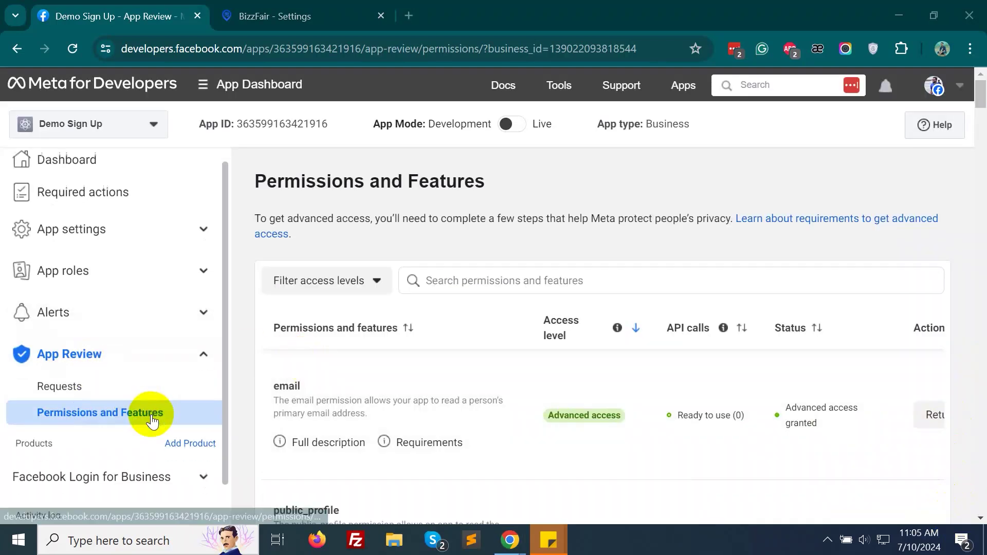
pyautogui.click(155, 438)
pyautogui.click(62, 467)
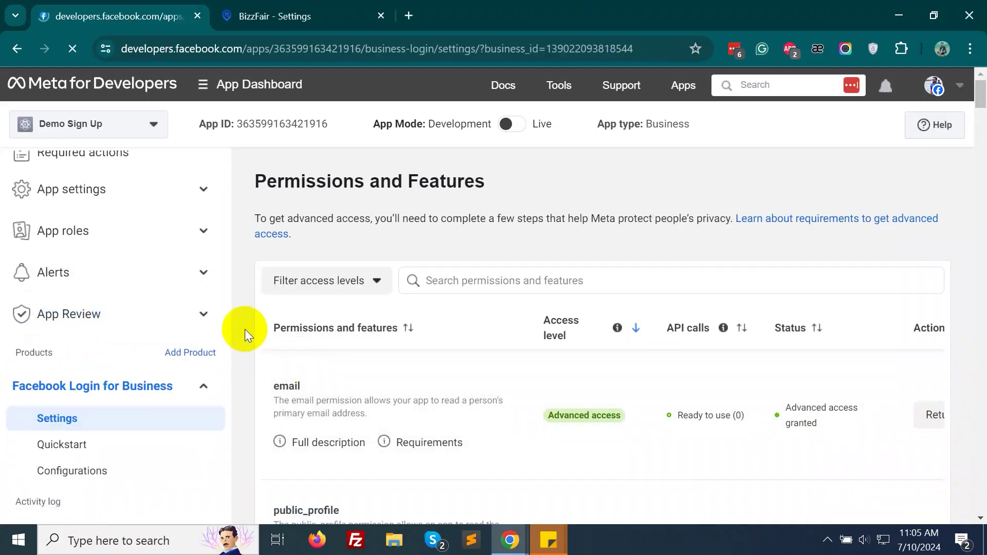
pyautogui.scroll(-2, 245, 326)
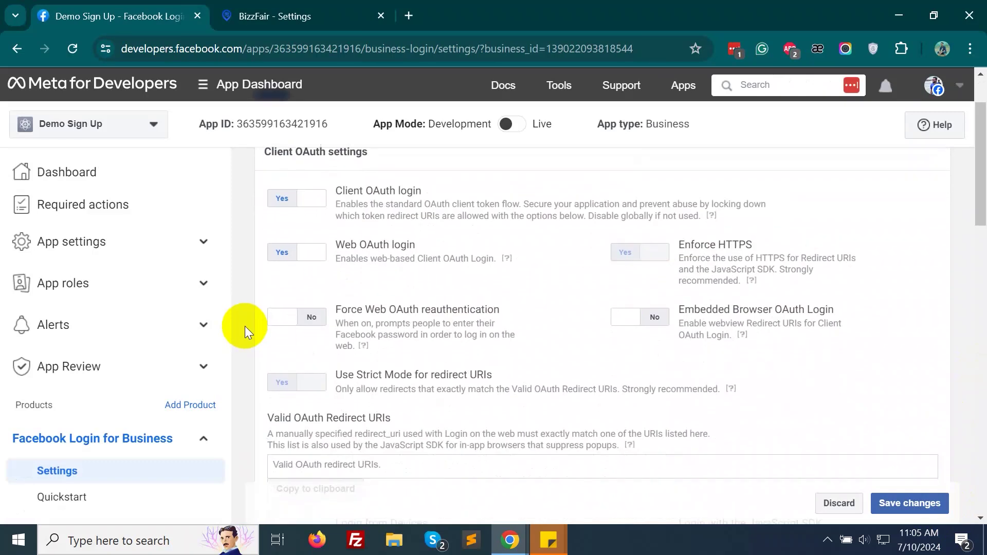
pyautogui.scroll(-3, 245, 326)
pyautogui.click(632, 170)
pyautogui.scroll(1, 759, 285)
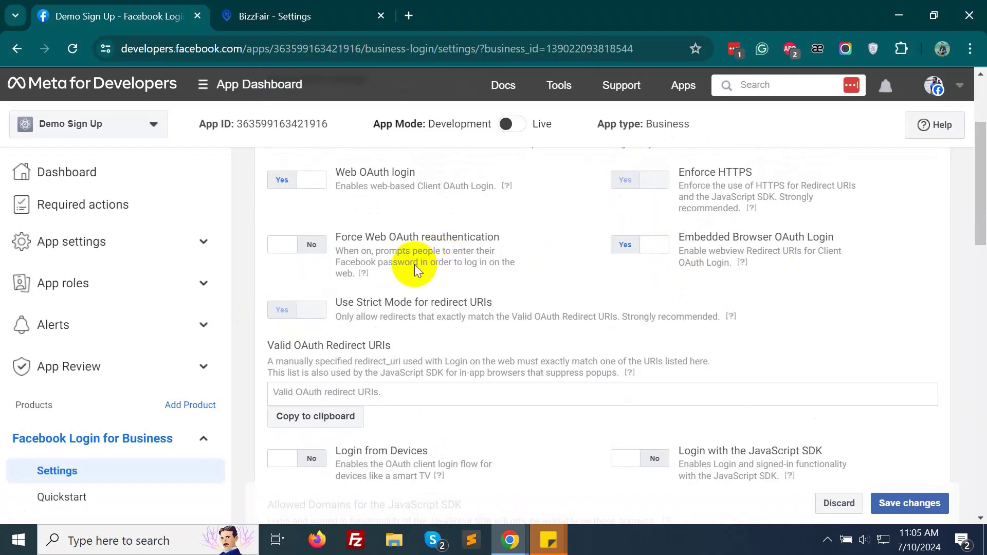
pyautogui.scroll(-5, 414, 264)
pyautogui.click(626, 236)
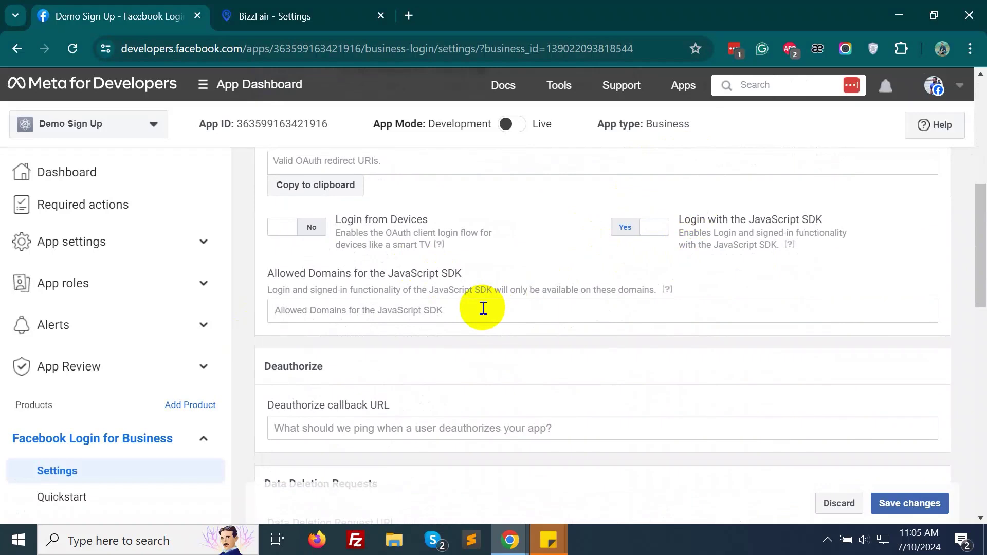
pyautogui.write('https://bizzfair.com')
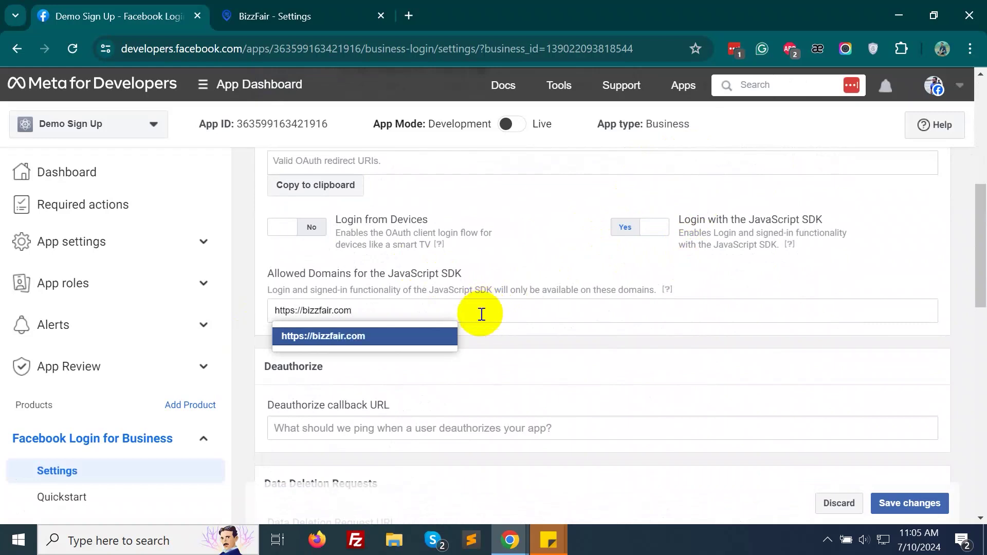
pyautogui.click(418, 335)
pyautogui.click(897, 501)
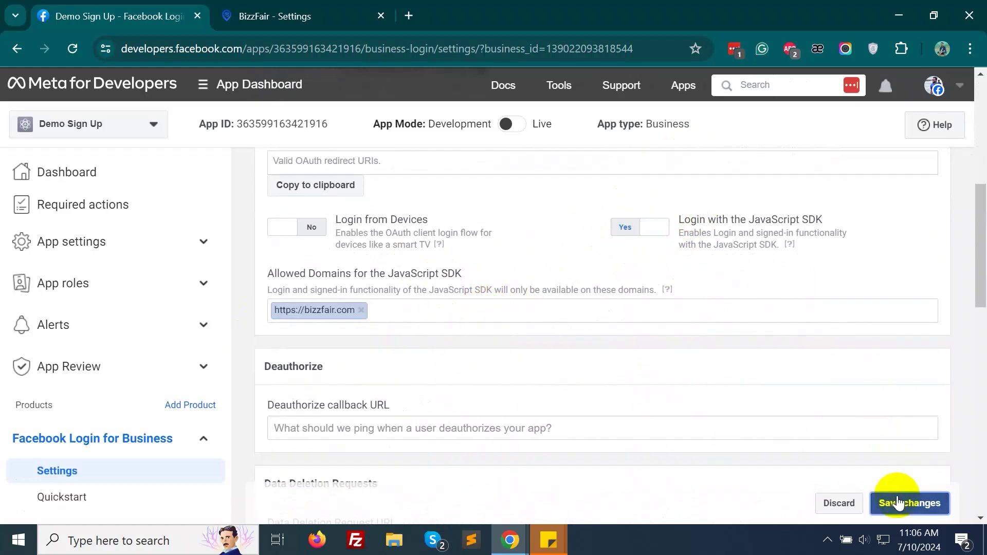
# Add the WhatsApp product to the app and set it up
pyautogui.scroll(-10, 342, 276)
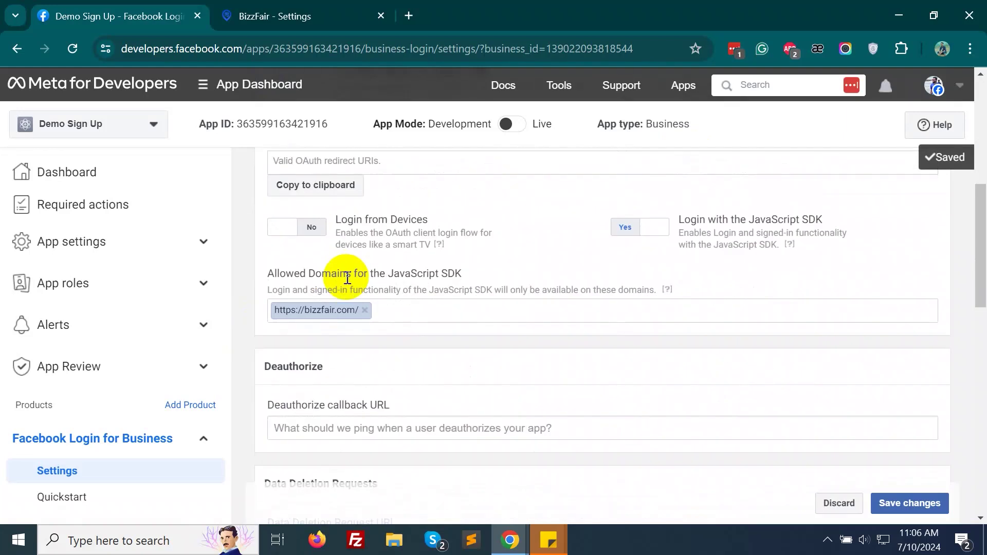
pyautogui.scroll(-2, 146, 392)
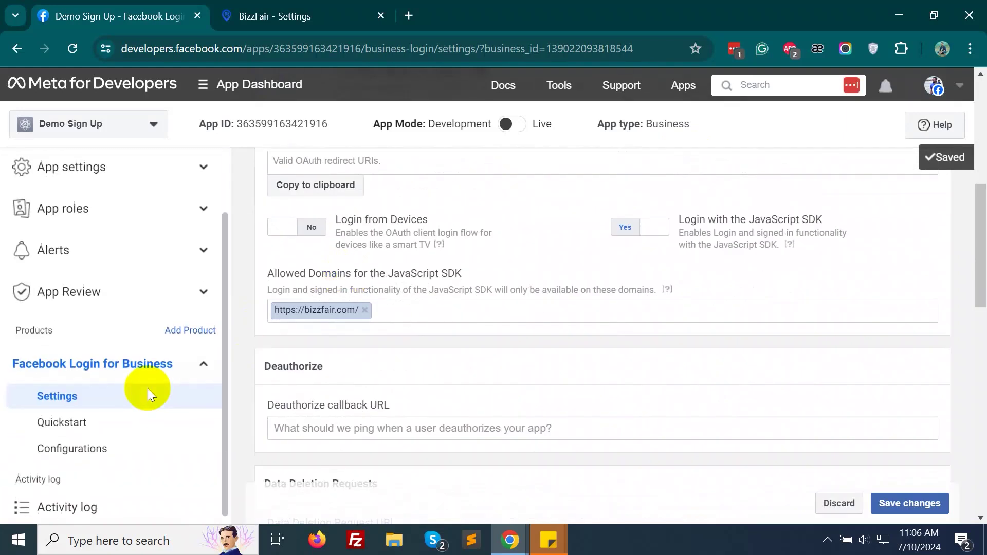
pyautogui.click(183, 340)
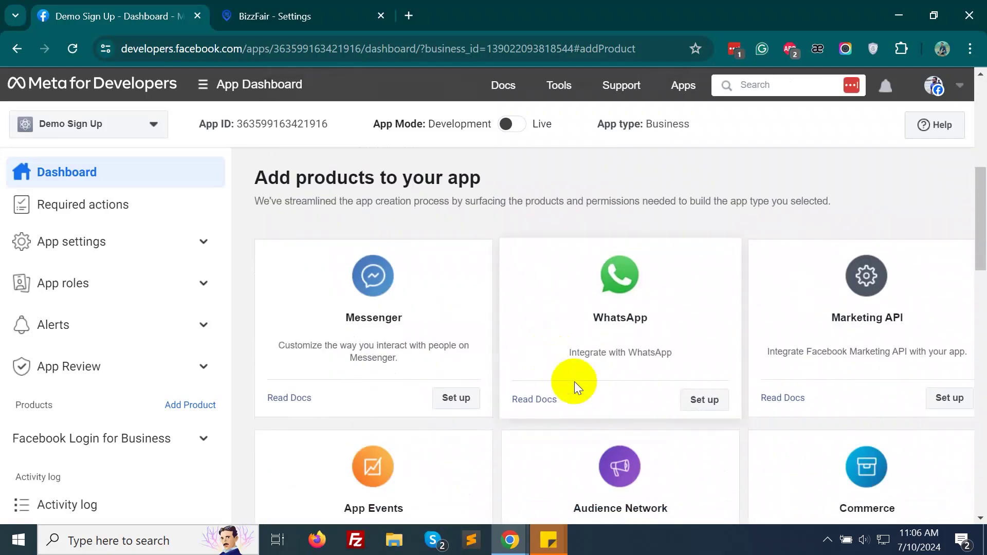
pyautogui.moveTo(592, 319); pyautogui.dragTo(672, 320)
pyautogui.click(704, 399)
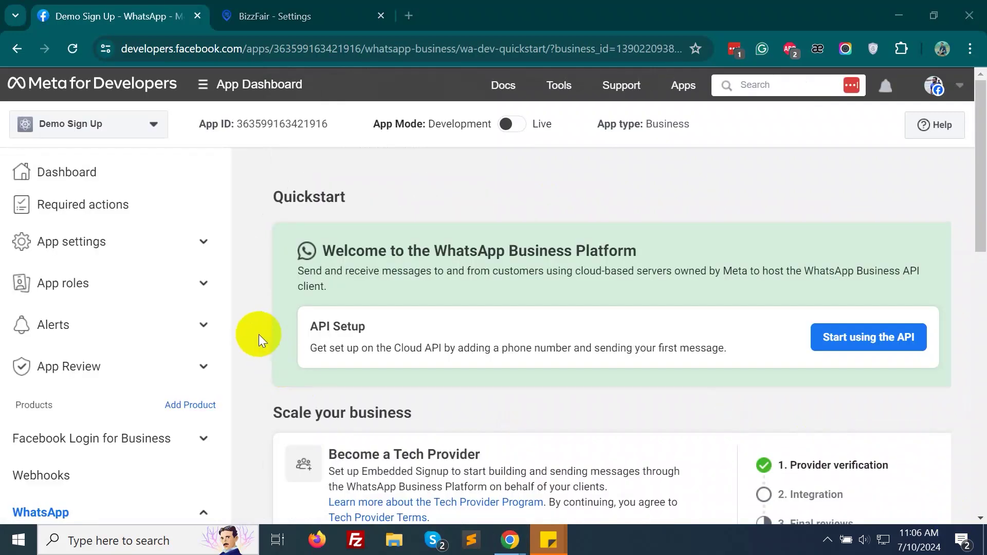
# Review the Become a Tech Provider section of the WhatsApp quickstart and continue its onboarding
pyautogui.scroll(-4, 257, 334)
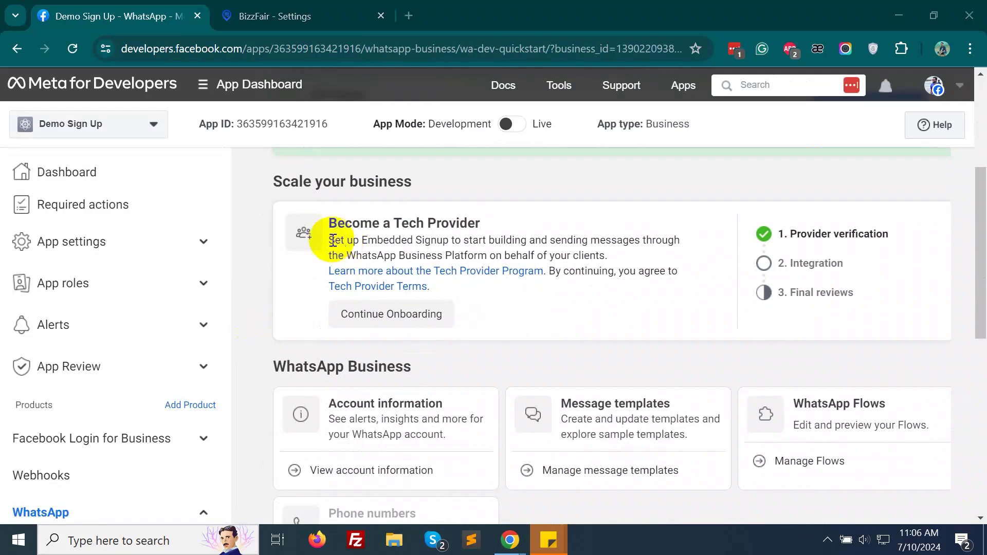
pyautogui.moveTo(325, 221); pyautogui.dragTo(538, 217)
pyautogui.click(279, 286)
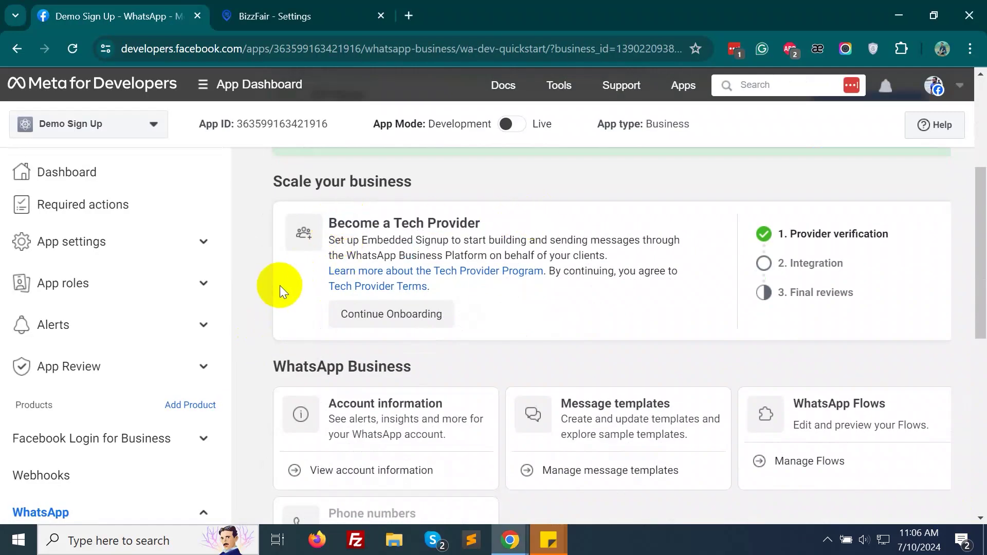
pyautogui.moveTo(335, 240); pyautogui.dragTo(657, 243)
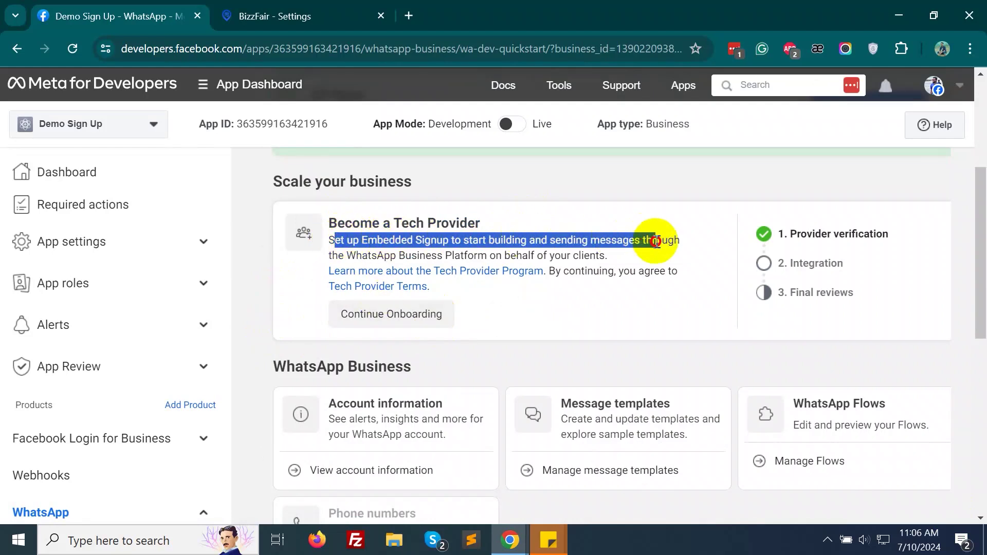
pyautogui.click(245, 323)
pyautogui.click(355, 323)
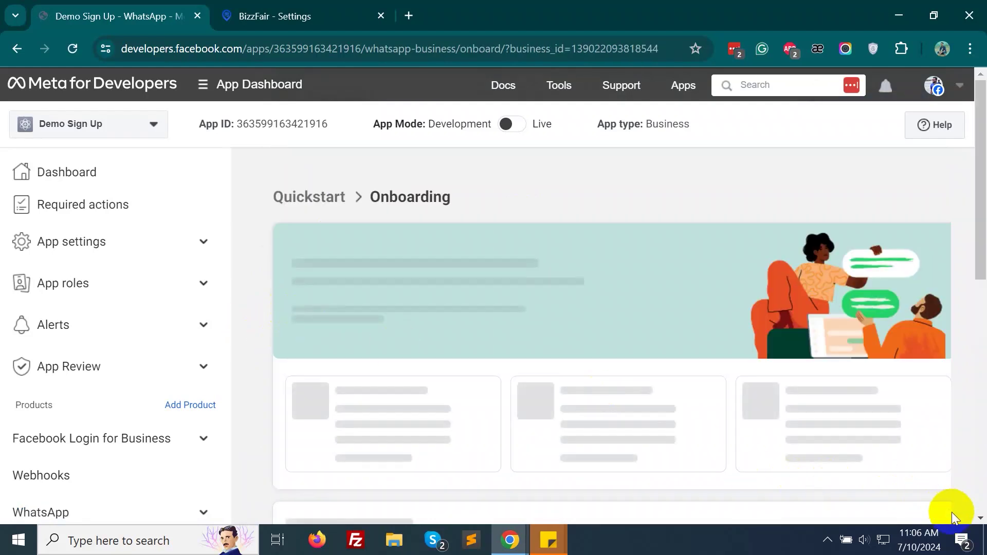
# Start a new login configuration from the onboarding's Embed the sign-up flow section and name it "Embed sign up"
pyautogui.scroll(-5, 252, 353)
pyautogui.scroll(-4, 251, 354)
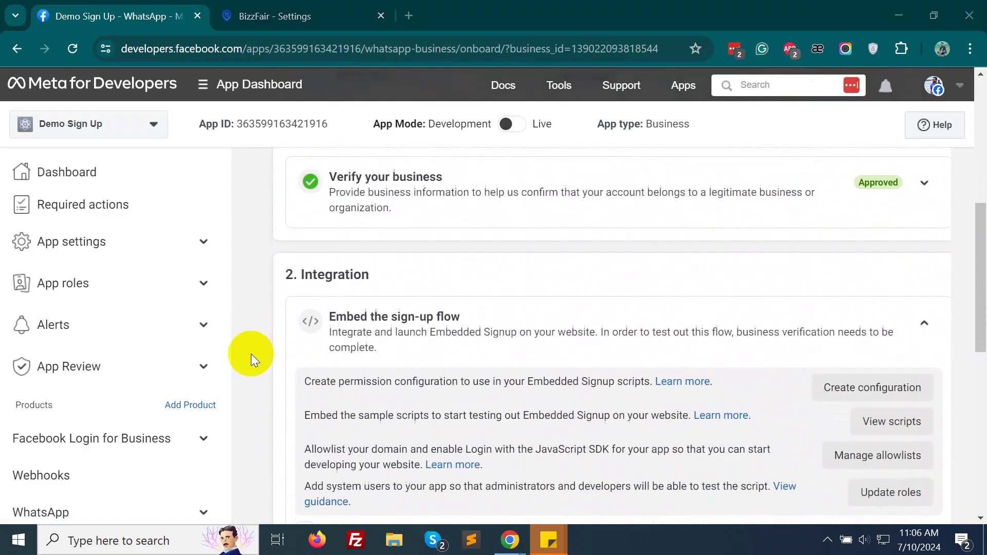
pyautogui.scroll(2, 273, 322)
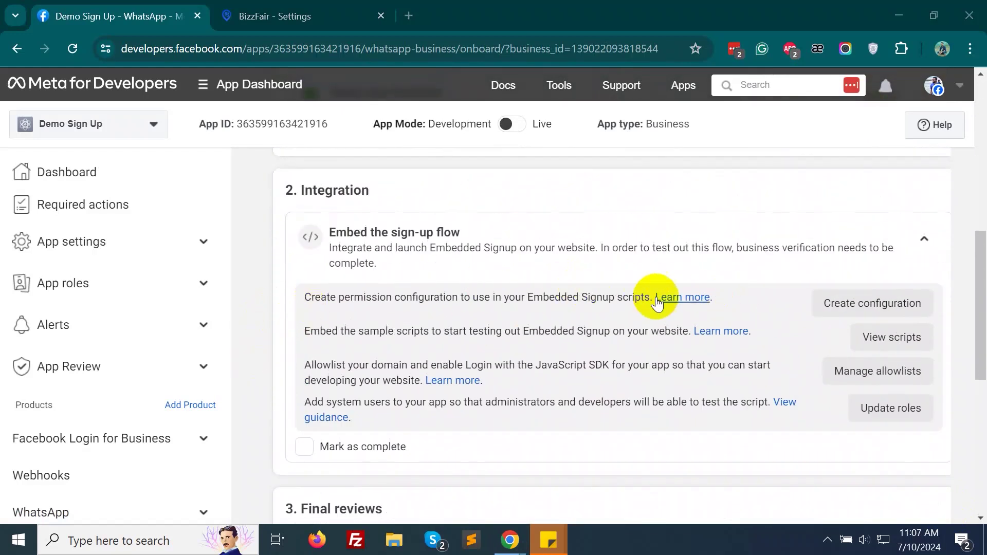
pyautogui.click(859, 304)
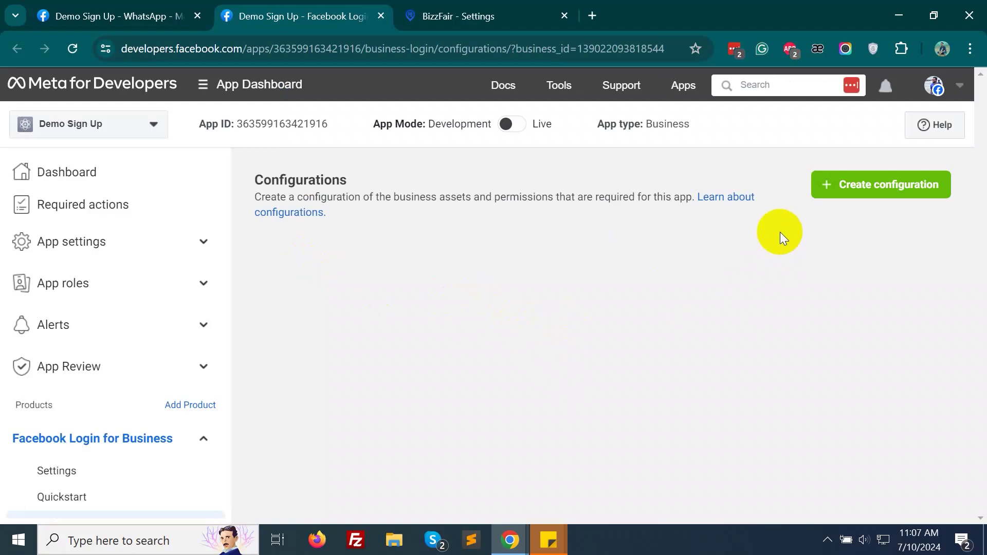
pyautogui.click(844, 183)
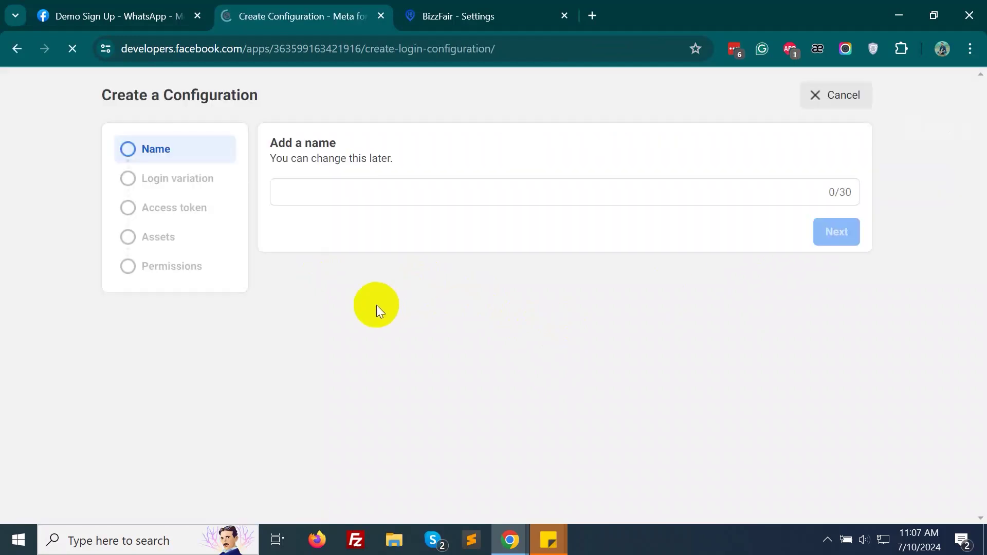
pyautogui.click(342, 225)
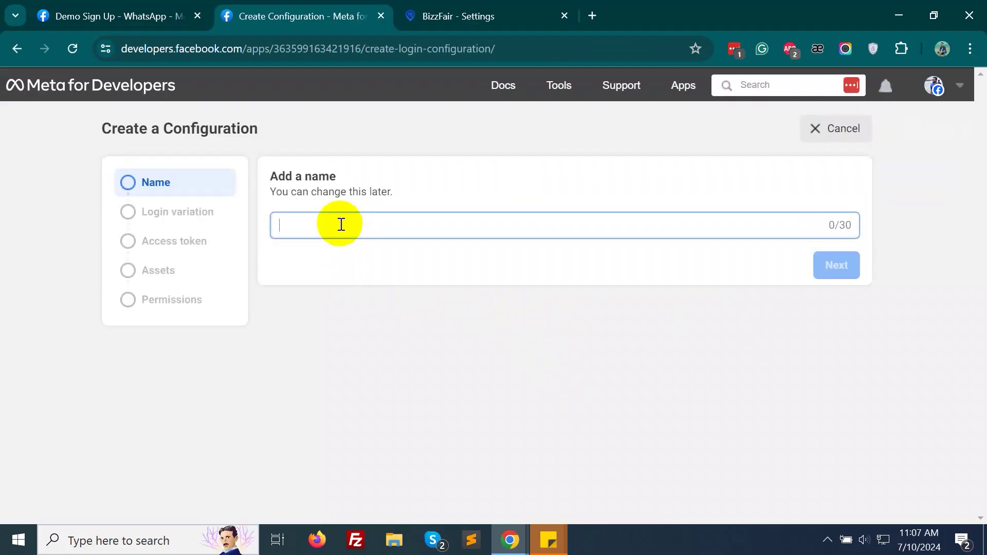
pyautogui.write('Embe')
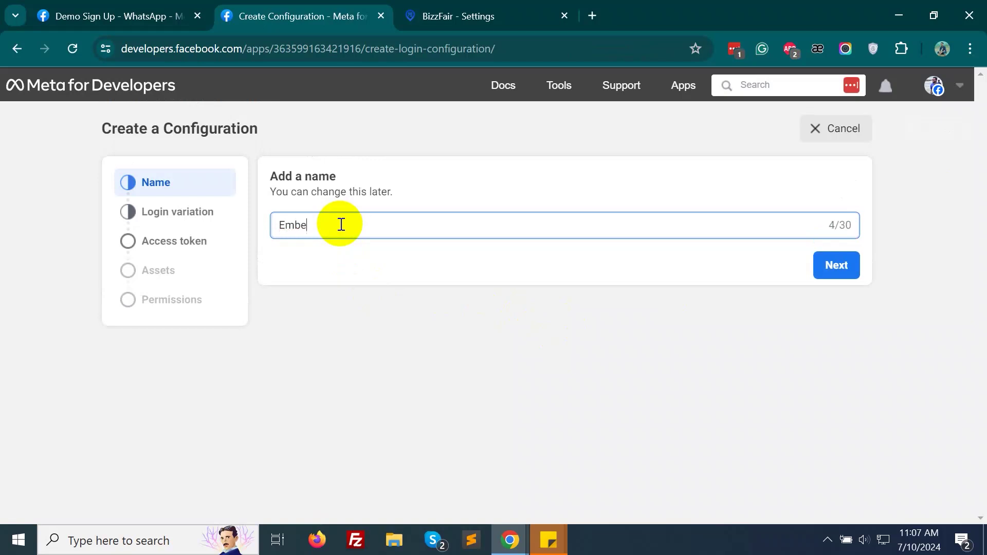
pyautogui.write('d sign up')
pyautogui.click(836, 264)
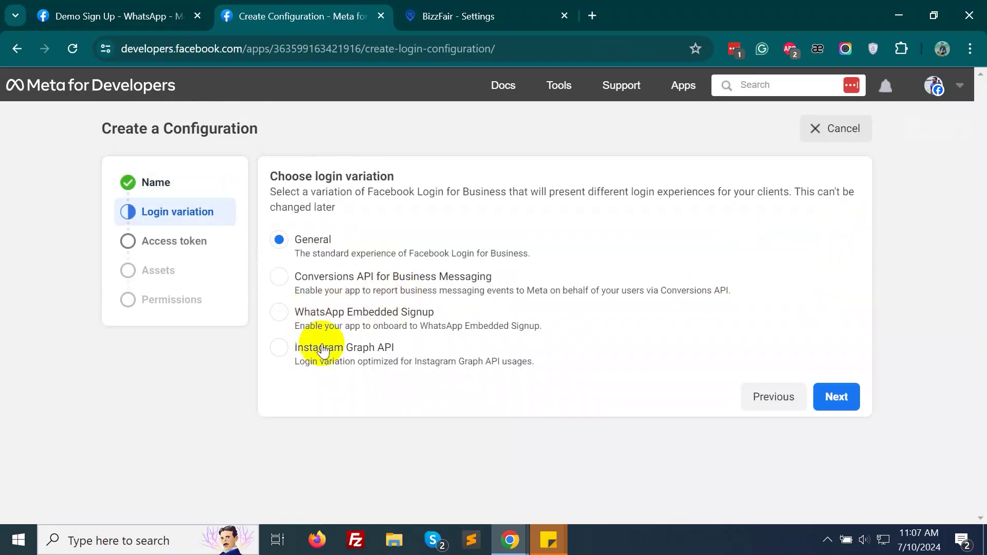
# Choose the WhatsApp Embedded Signup login variation, select the access token option and accept WhatsApp accounts as the asset
pyautogui.click(281, 313)
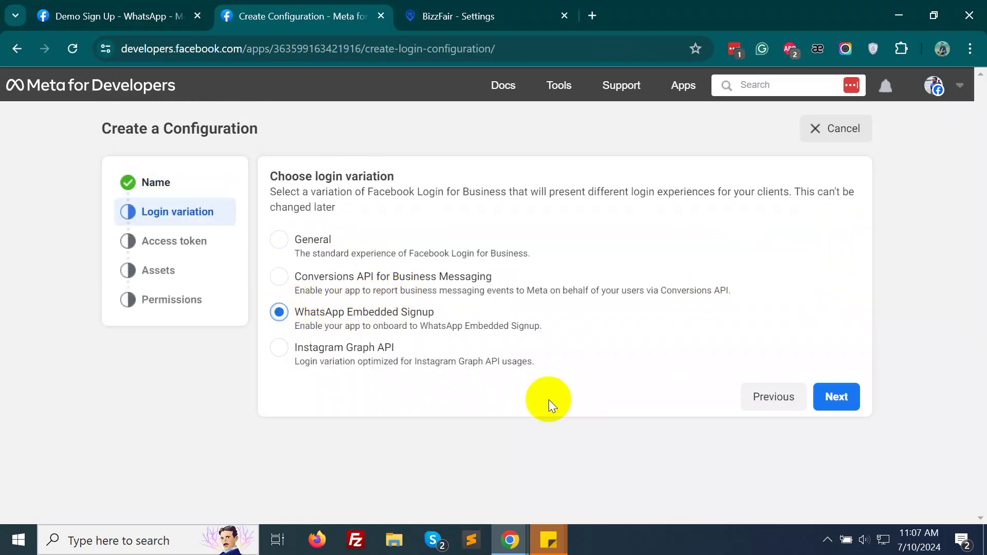
pyautogui.click(835, 397)
pyautogui.click(278, 365)
pyautogui.click(826, 411)
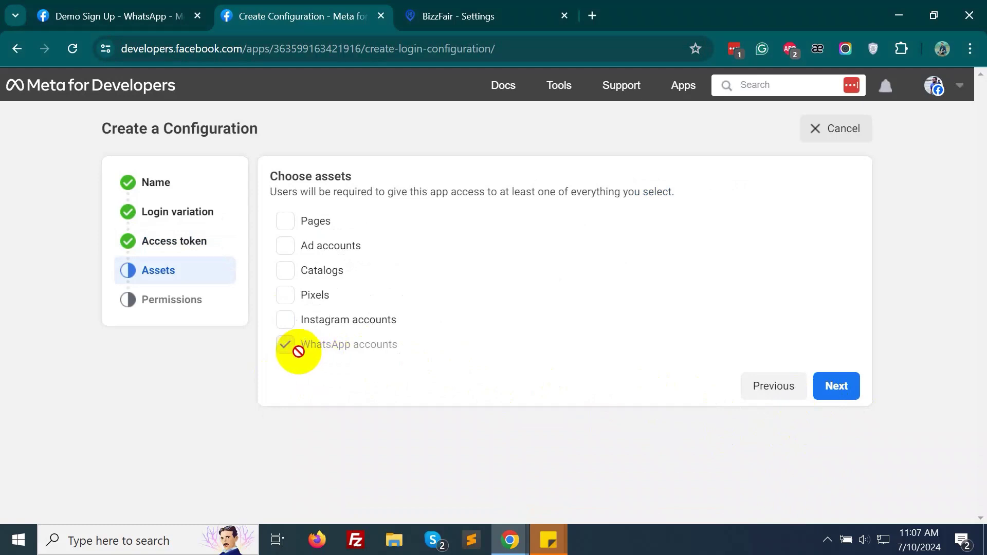
pyautogui.click(837, 393)
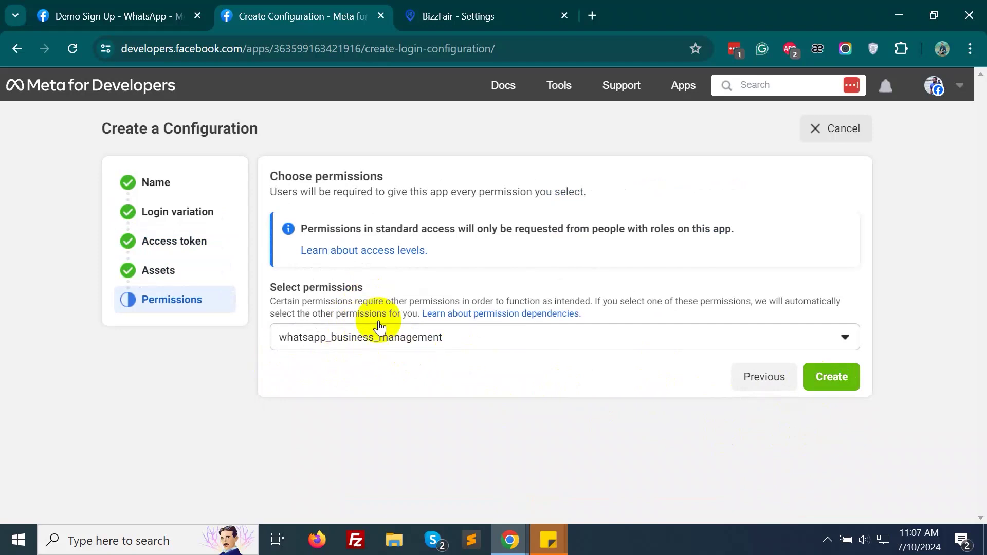
# Add the catalog_management and whatsapp_business_messaging permissions and create the configuration
pyautogui.click(438, 337)
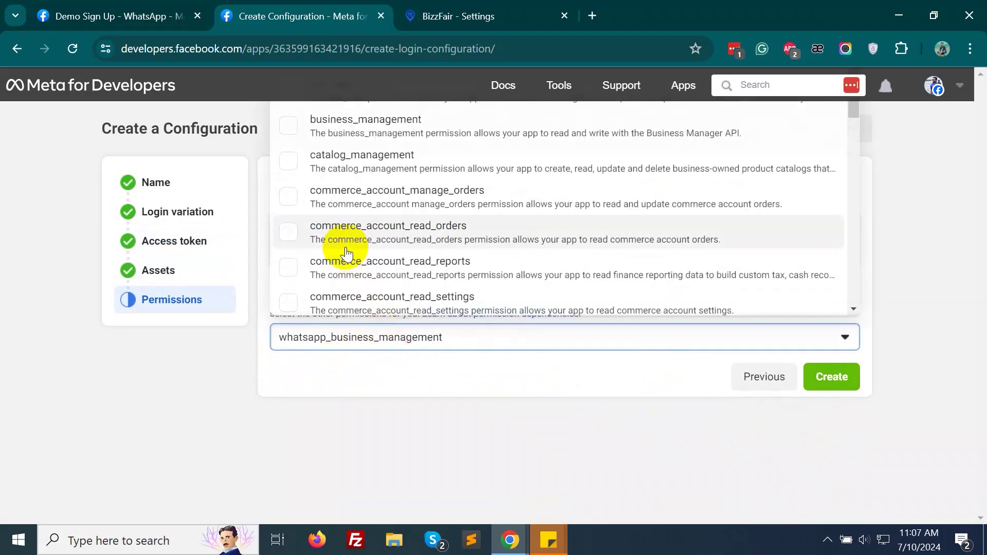
pyautogui.click(327, 162)
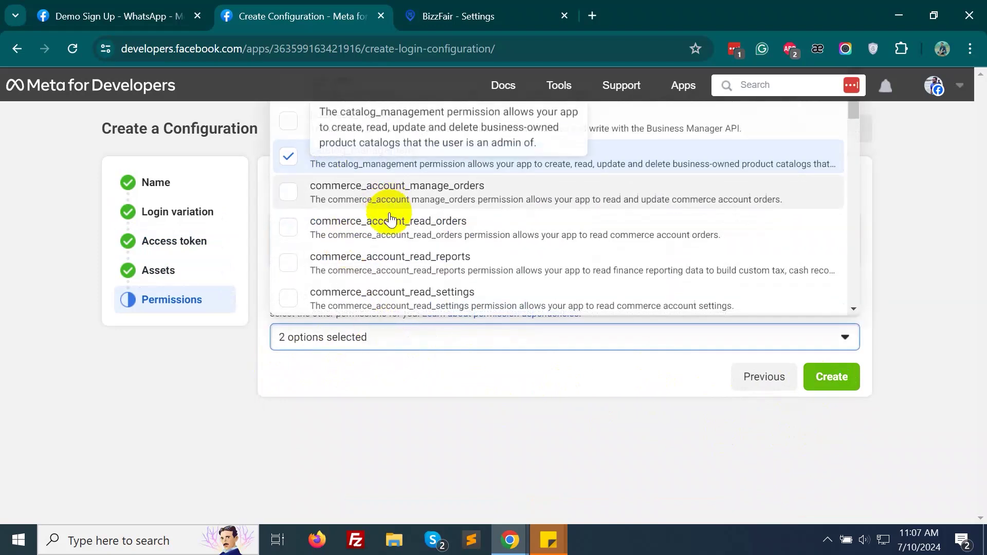
pyautogui.scroll(-15, 374, 206)
pyautogui.click(353, 304)
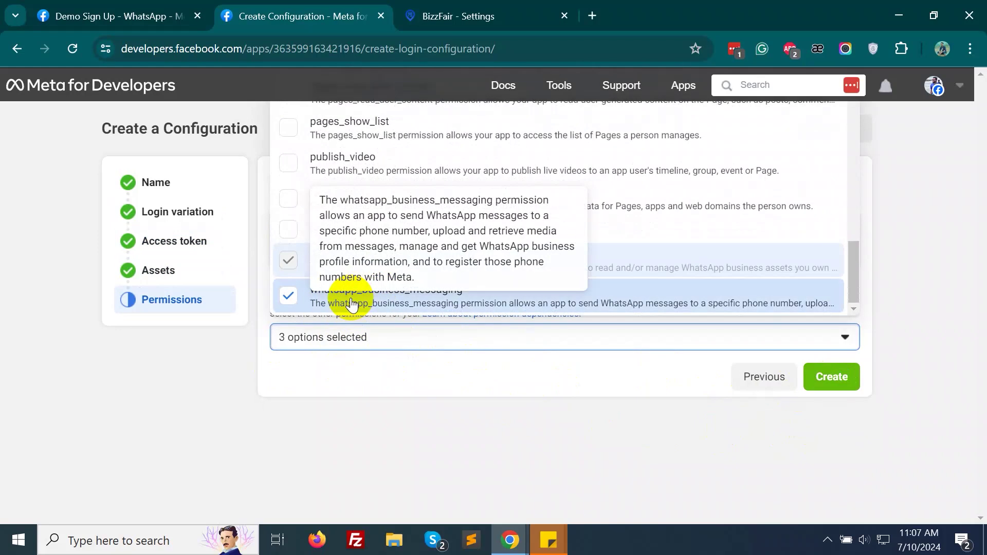
pyautogui.click(409, 368)
pyautogui.click(828, 376)
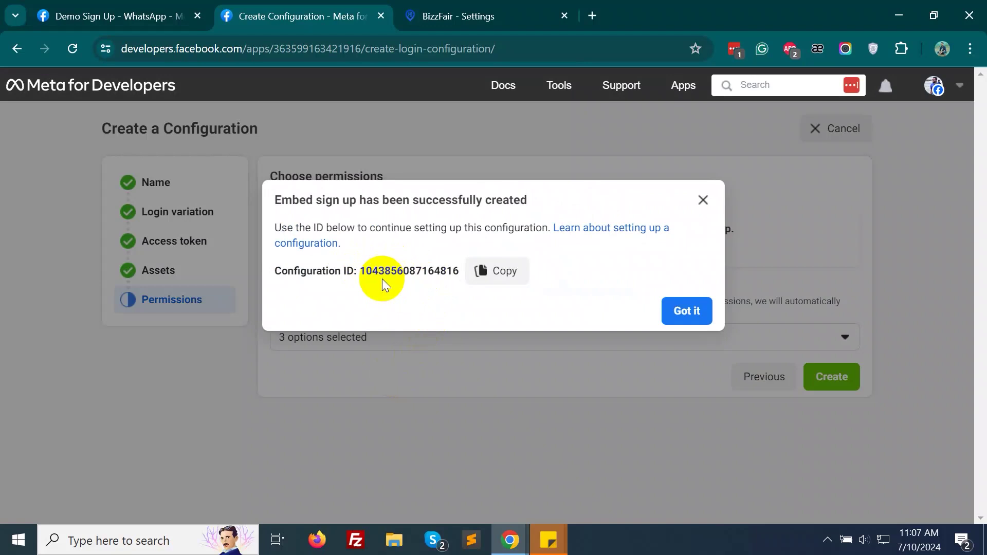
# Copy the new configuration's ID into the Configuration ID field of BizzFair's WhatsApp API Integration settings
pyautogui.click(488, 278)
pyautogui.click(674, 313)
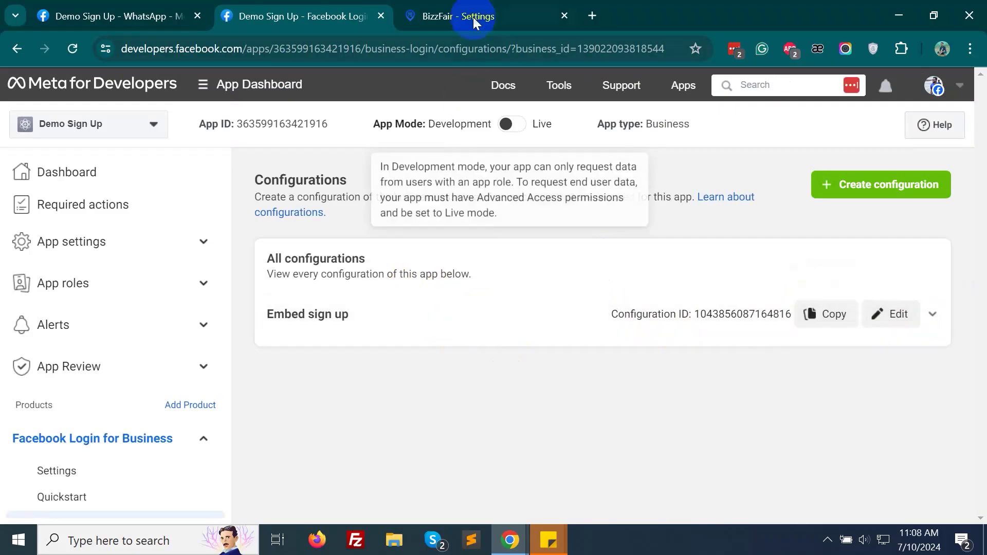
pyautogui.click(470, 8)
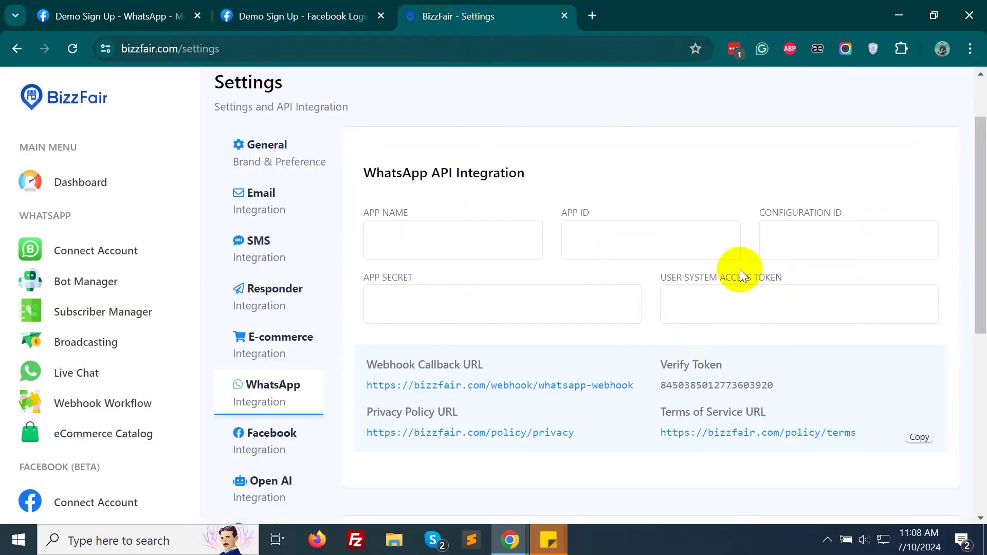
pyautogui.moveTo(748, 213); pyautogui.dragTo(892, 205)
pyautogui.click(811, 249)
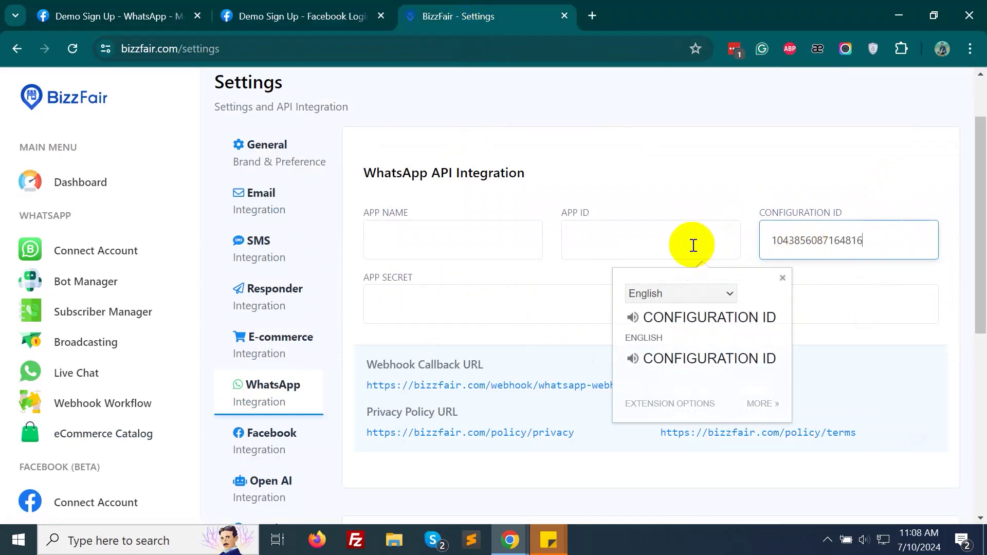
# Copy the App ID from the Meta app's Basic settings into the App ID field in BizzFair
pyautogui.click(691, 244)
pyautogui.moveTo(557, 211); pyautogui.dragTo(595, 211)
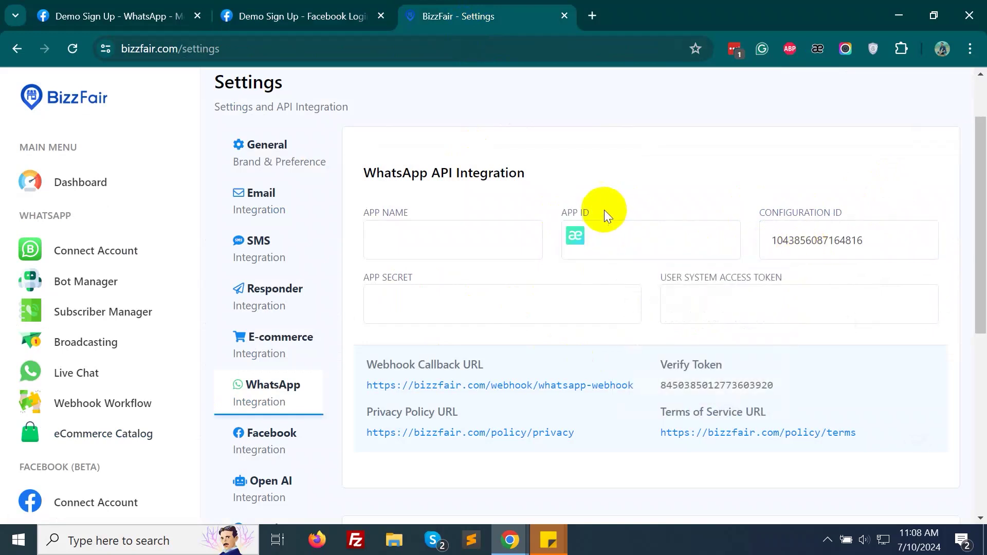
pyautogui.moveTo(360, 278); pyautogui.dragTo(456, 291)
pyautogui.click(457, 292)
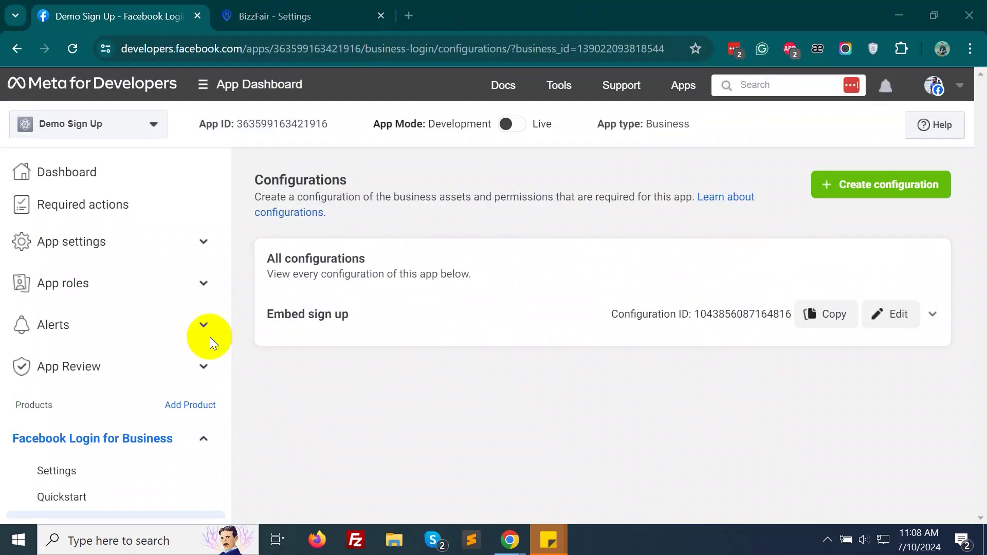
pyautogui.click(129, 253)
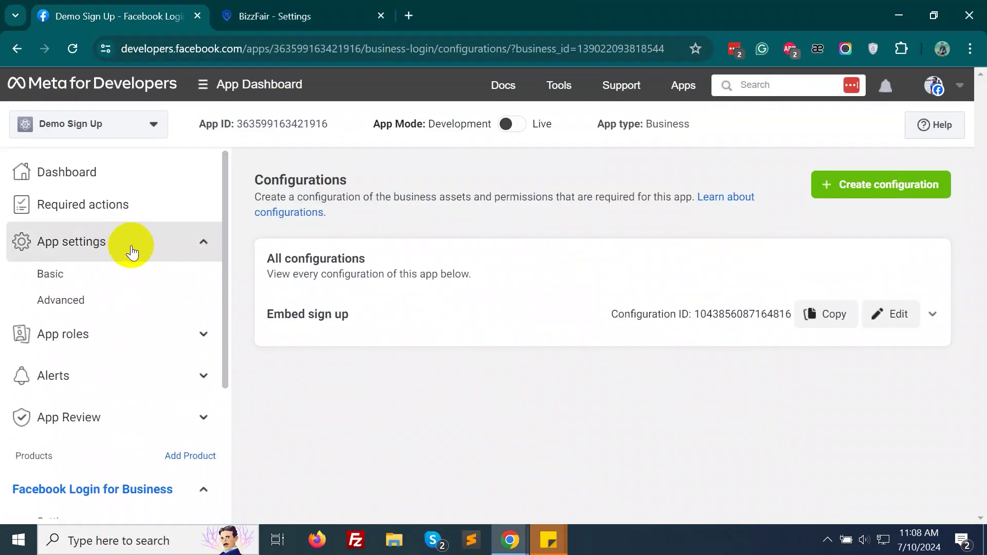
pyautogui.click(73, 272)
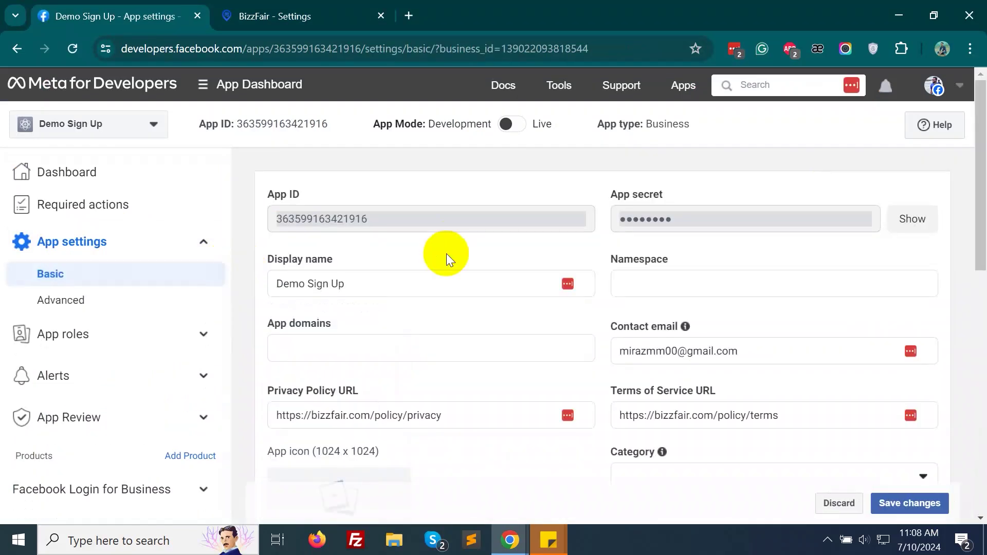
pyautogui.click(303, 10)
pyautogui.click(613, 241)
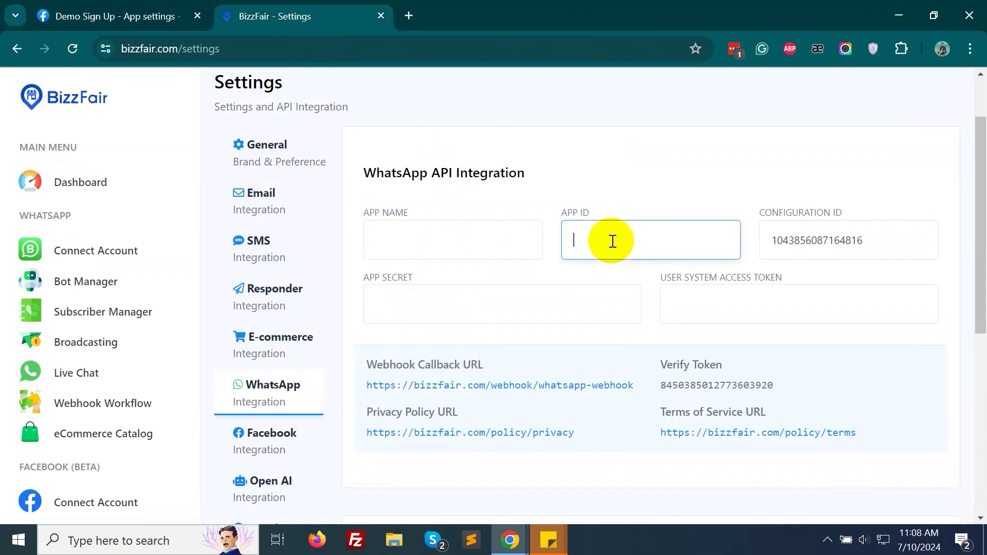
# Reveal the Meta app secret, paste it into BizzFair's App Secret field and set the app name to "Demo app"
pyautogui.click(82, 14)
pyautogui.click(906, 215)
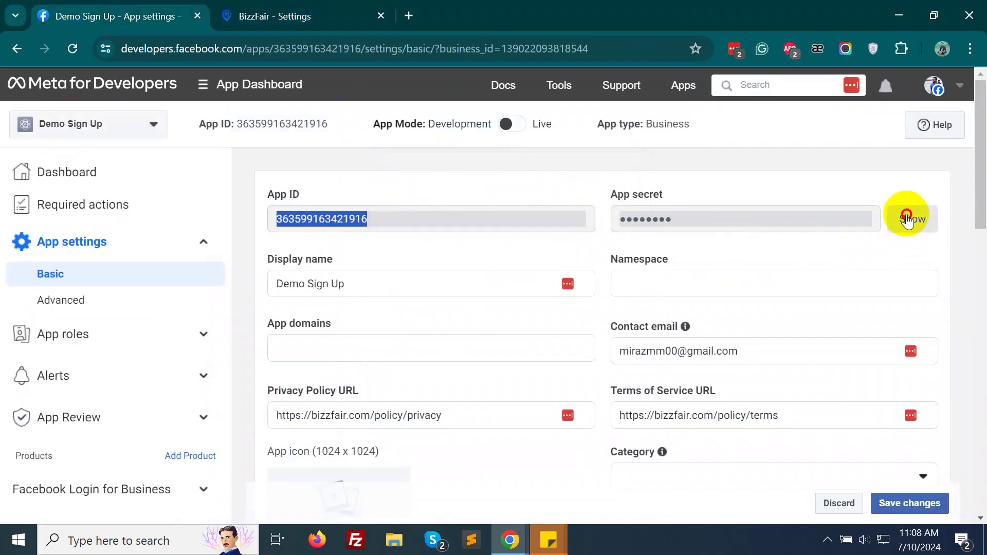
pyautogui.doubleClick(744, 215)
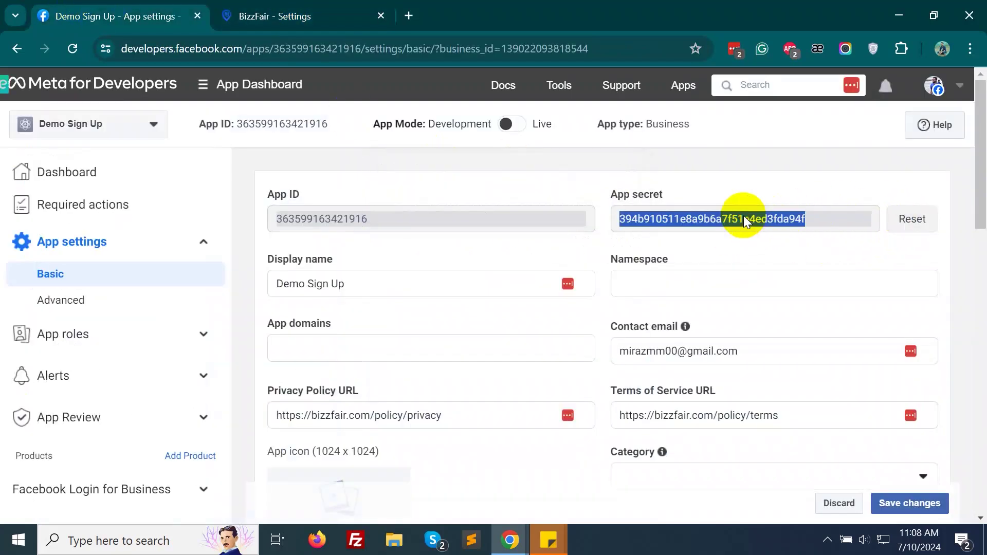
pyautogui.click(282, 7)
pyautogui.click(475, 294)
pyautogui.hotkey('ctrl', 'v')
pyautogui.click(432, 240)
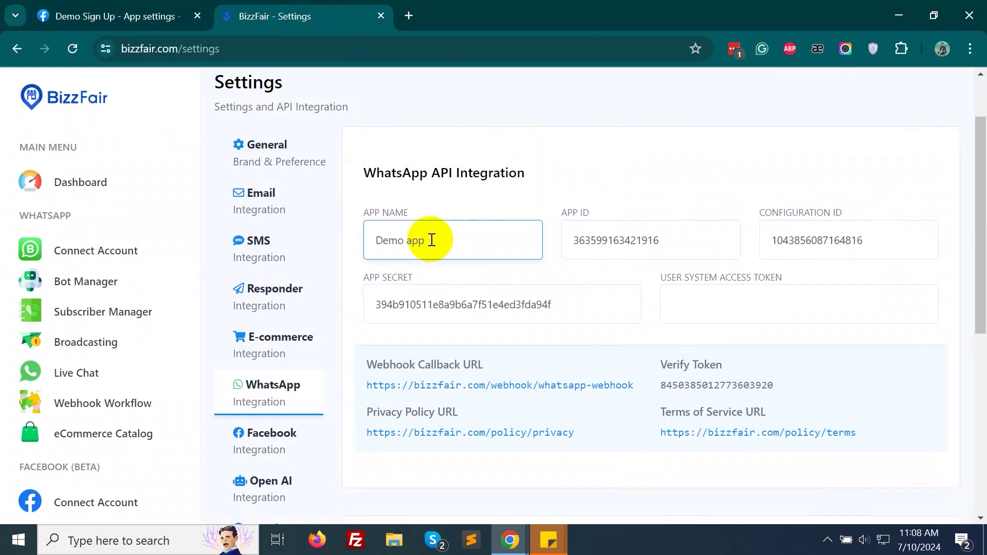
# Switch back to the Meta app and open the Configuration page of the WhatsApp product to view its webhook settings
pyautogui.click(145, 16)
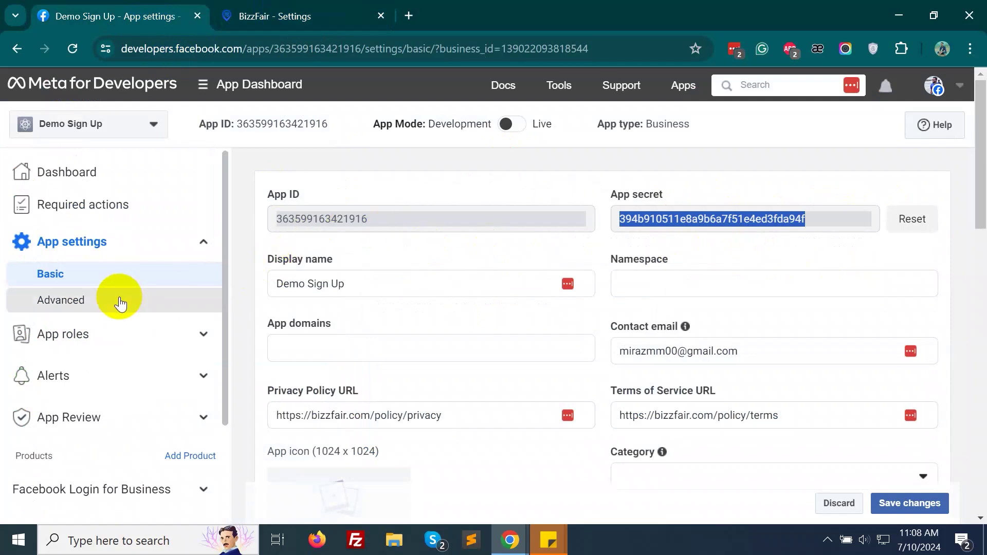
pyautogui.scroll(-2, 105, 309)
pyautogui.click(147, 436)
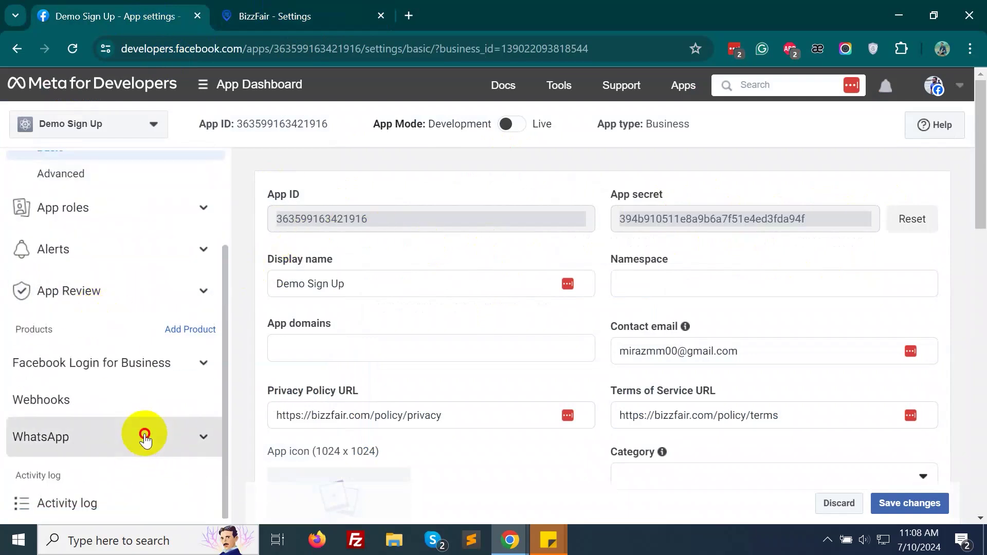
pyautogui.click(82, 418)
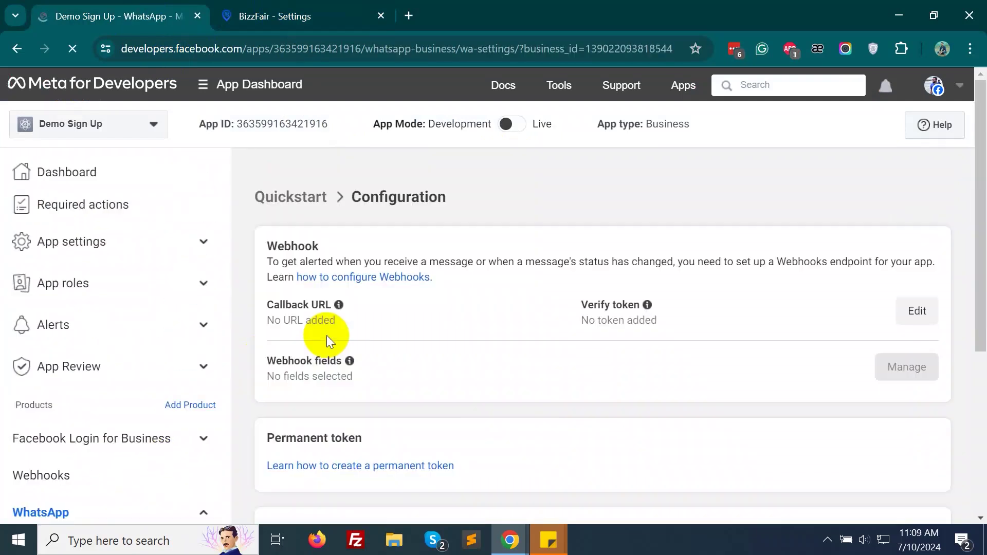
pyautogui.moveTo(267, 302); pyautogui.dragTo(667, 314)
pyautogui.click(492, 307)
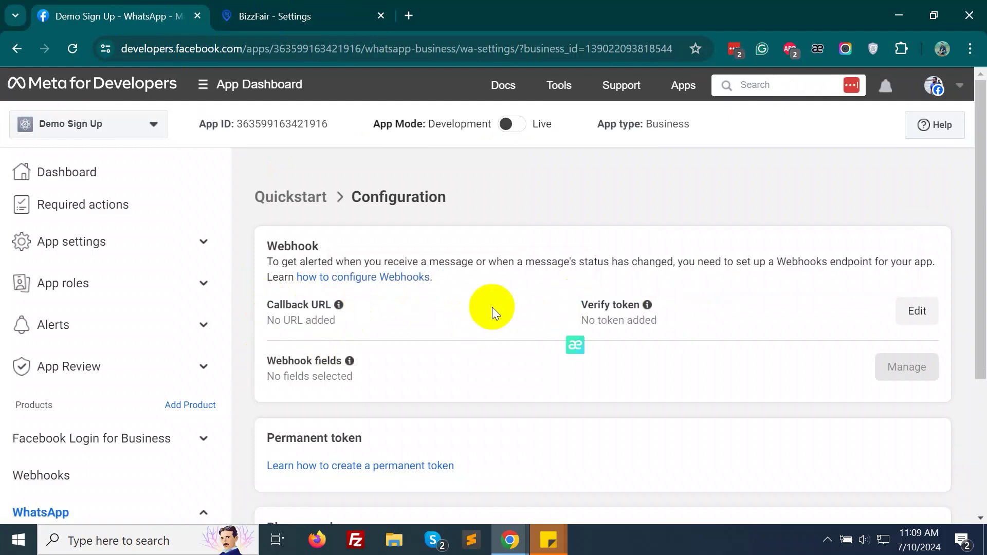
pyautogui.click(921, 313)
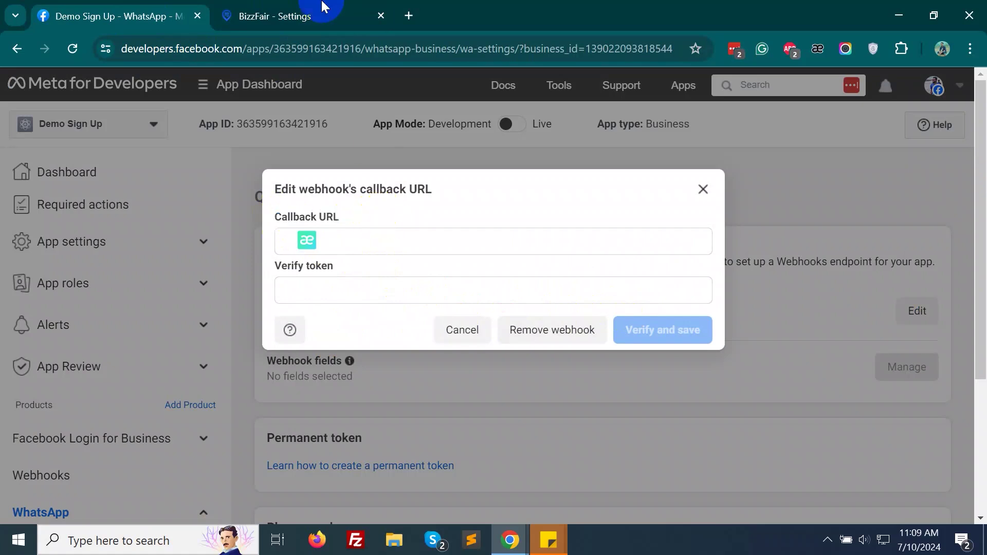
pyautogui.click(232, 13)
pyautogui.scroll(-1, 446, 334)
pyautogui.moveTo(367, 308); pyautogui.dragTo(470, 308)
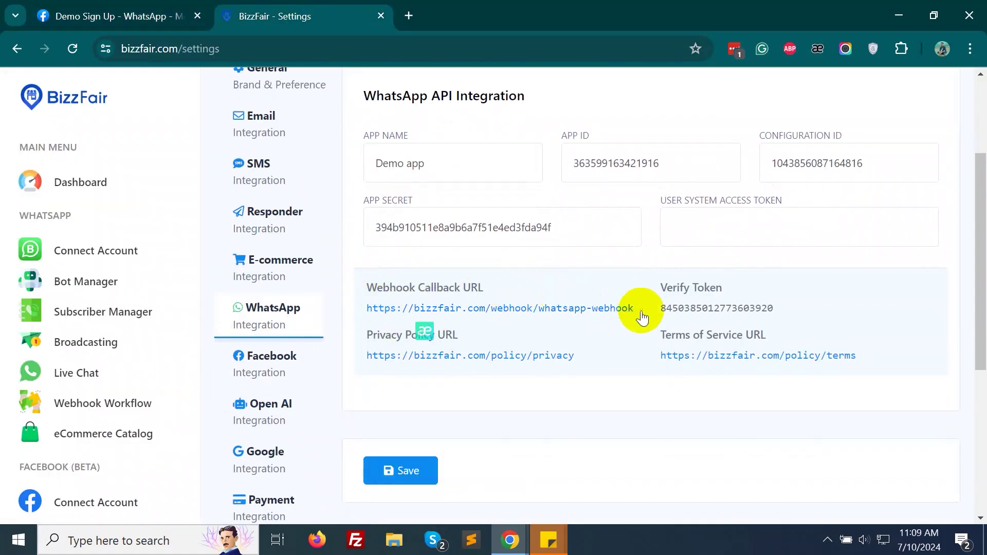
pyautogui.click(632, 319)
pyautogui.click(124, 16)
pyautogui.click(384, 241)
# Copy the verify token from BizzFair and paste it into the webhook's Verify token field in Meta
pyautogui.click(275, 16)
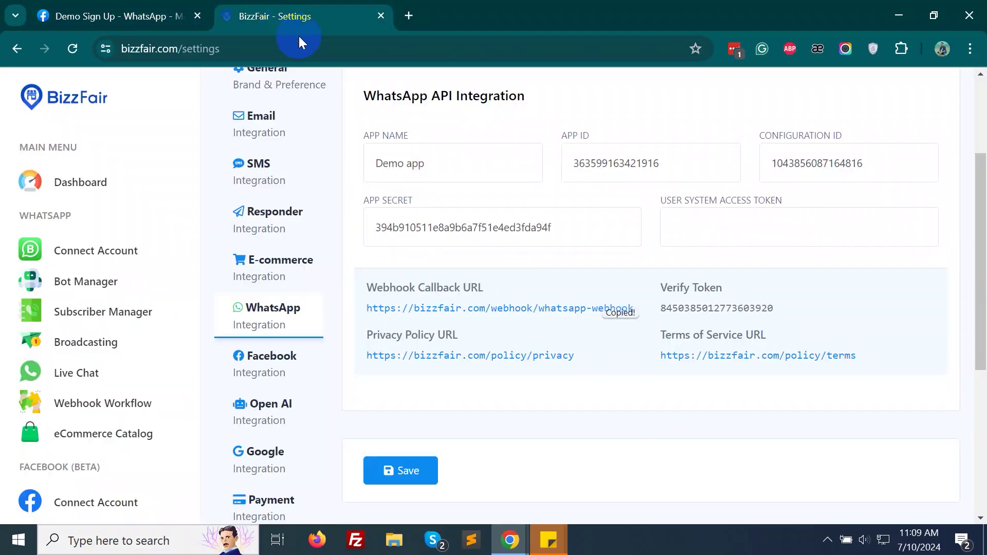
pyautogui.moveTo(667, 290); pyautogui.dragTo(734, 303)
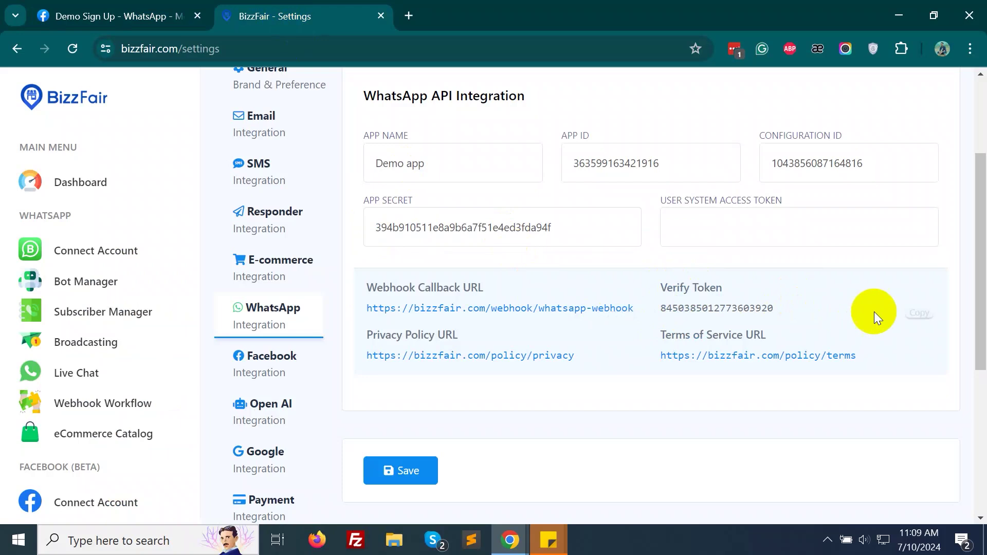
pyautogui.click(918, 313)
pyautogui.click(143, 10)
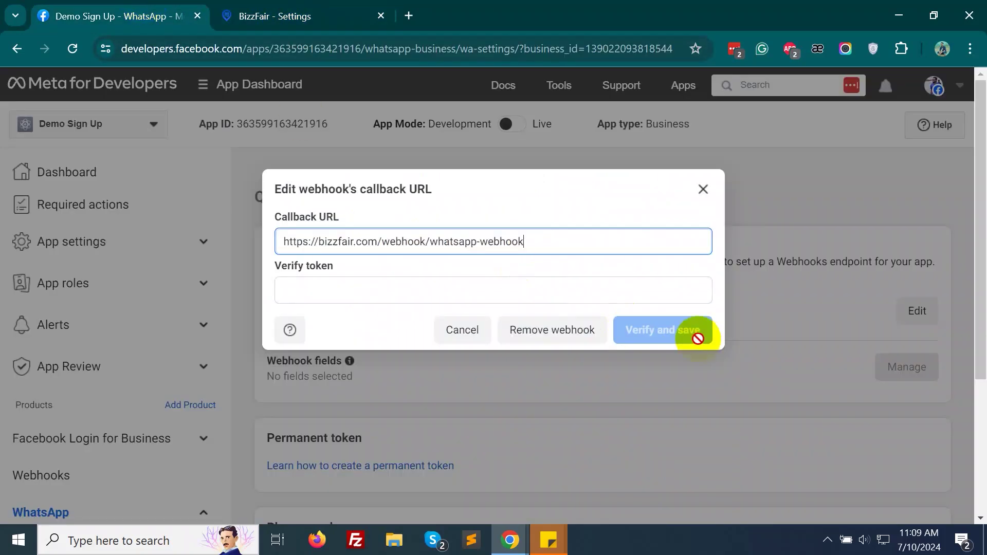
pyautogui.click(455, 296)
pyautogui.hotkey('ctrl', 'v')
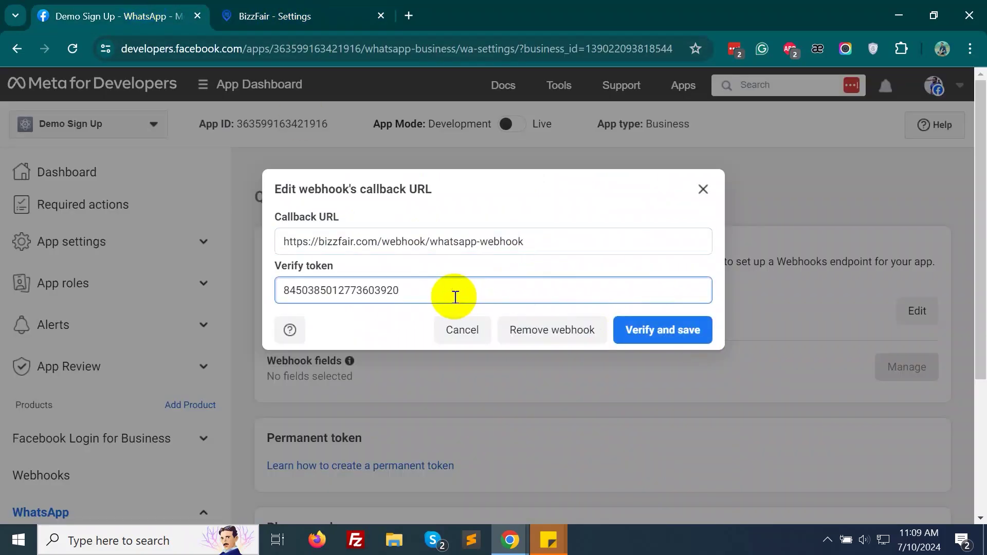
# Verify and save the webhook, and subscribe it to the messages webhook field
pyautogui.click(637, 332)
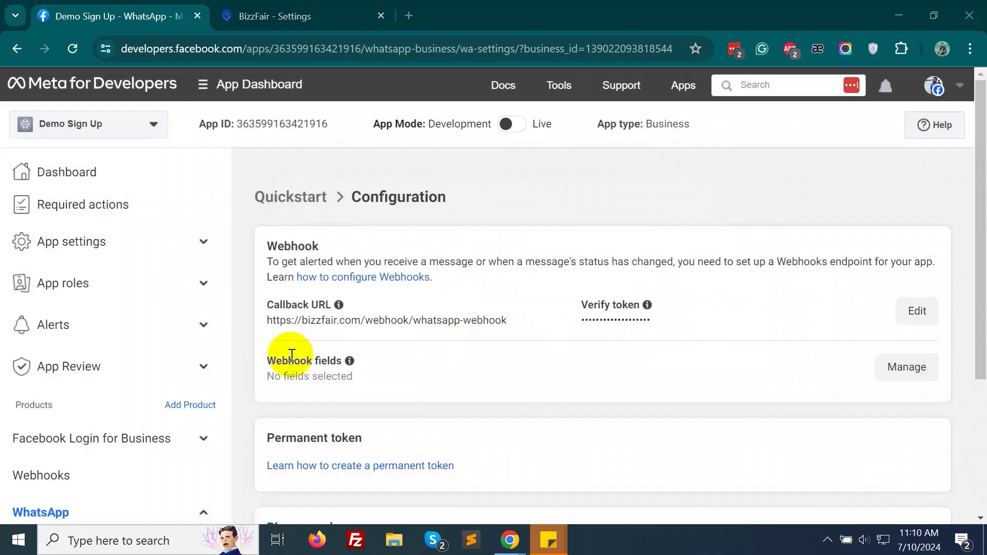
pyautogui.moveTo(283, 361); pyautogui.dragTo(402, 361)
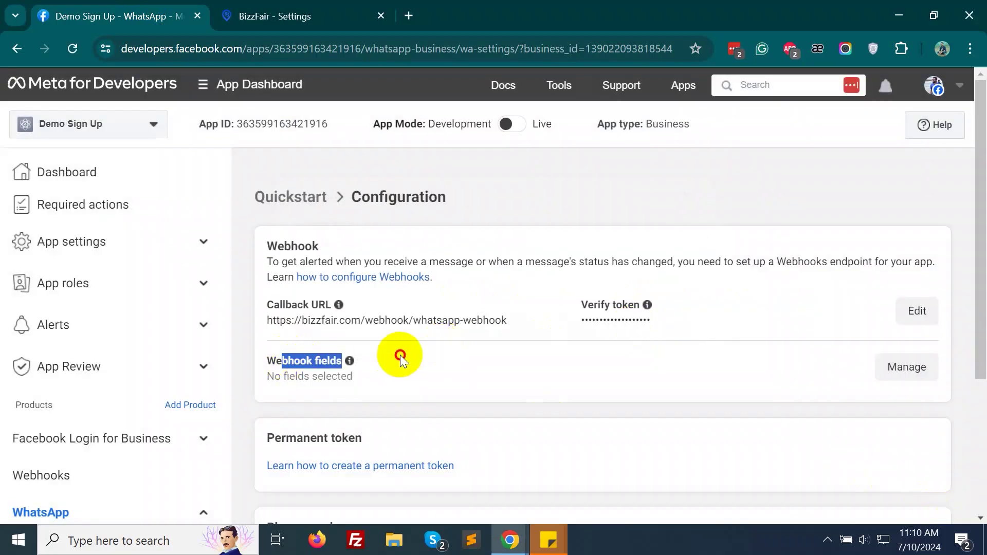
pyautogui.click(906, 367)
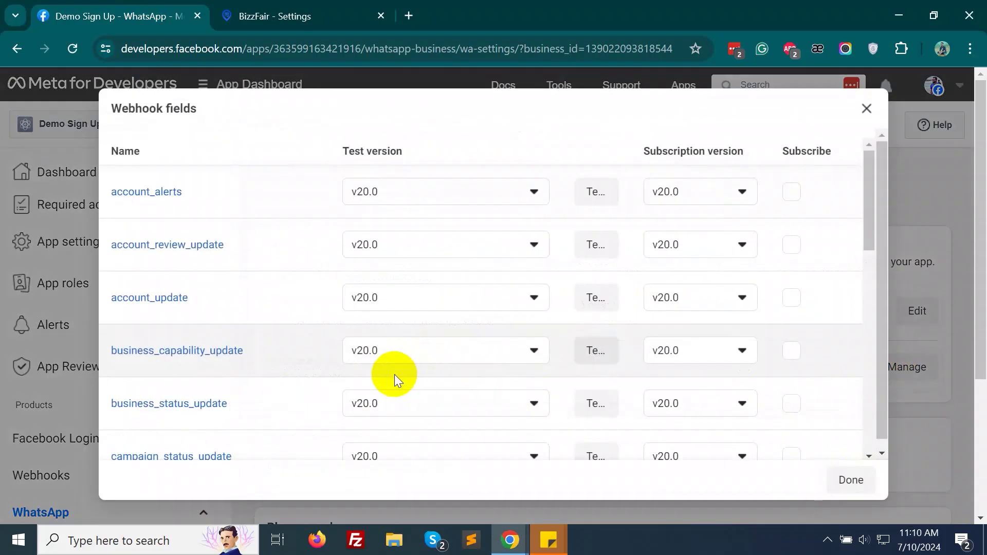
pyautogui.scroll(-9, 394, 374)
pyautogui.click(789, 311)
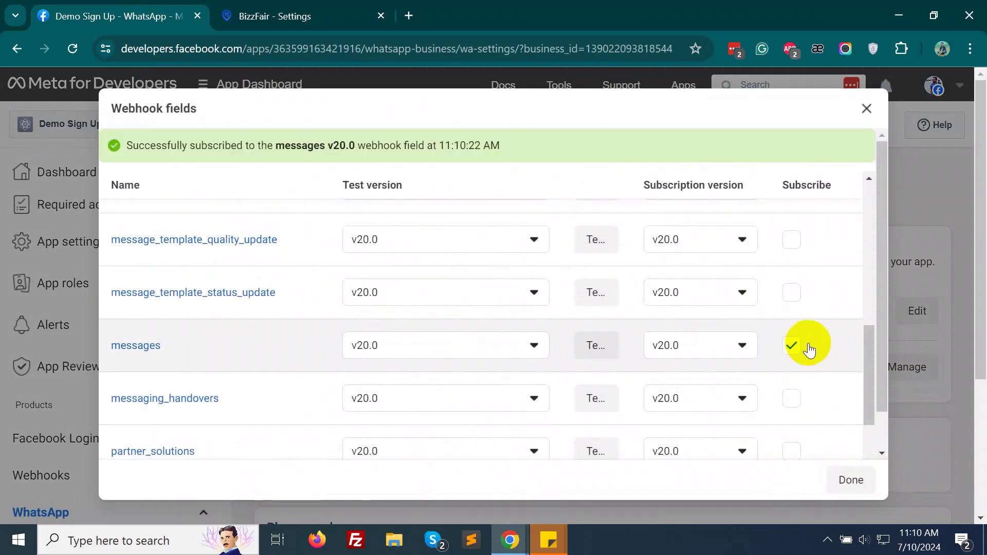
pyautogui.click(846, 480)
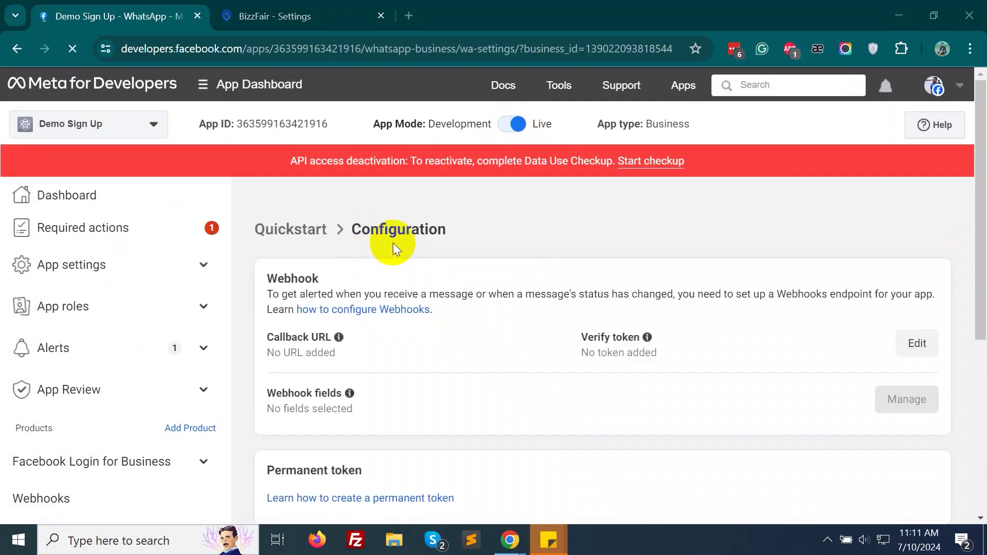
# Start the app's Data Use Checkup and advance through the Verification and Data handling sections with the existing answers
pyautogui.moveTo(269, 162); pyautogui.dragTo(551, 205)
pyautogui.click(511, 218)
pyautogui.click(649, 163)
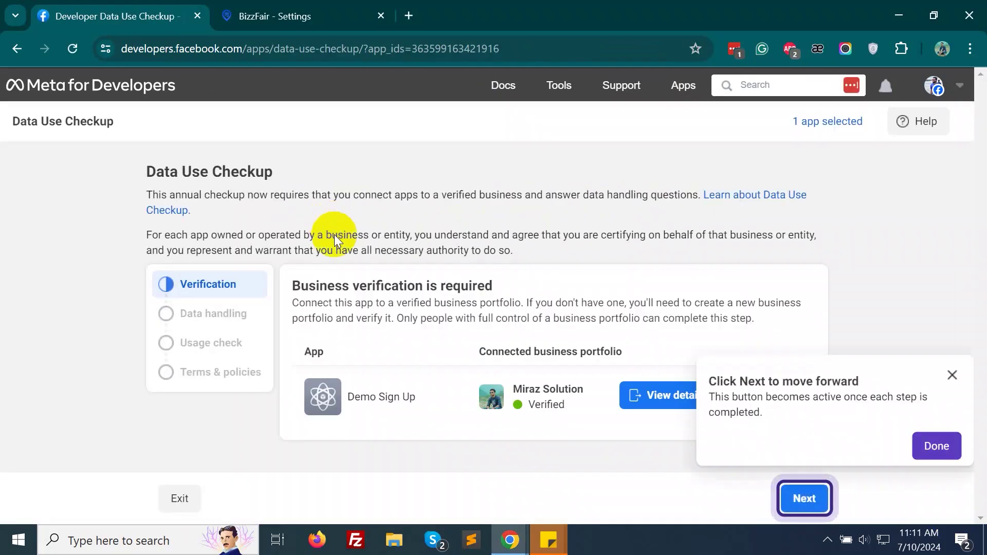
pyautogui.click(937, 446)
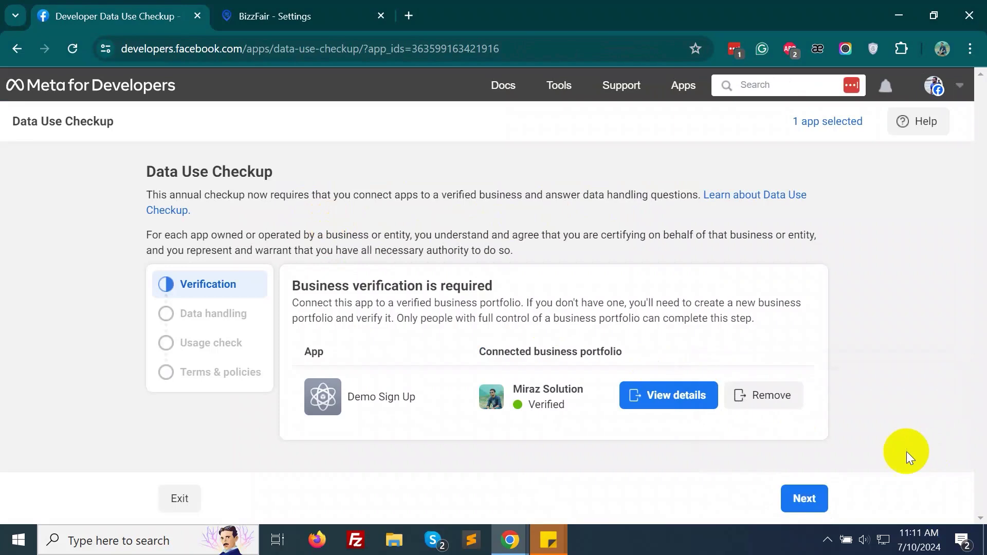
pyautogui.click(795, 498)
pyautogui.scroll(-5, 371, 327)
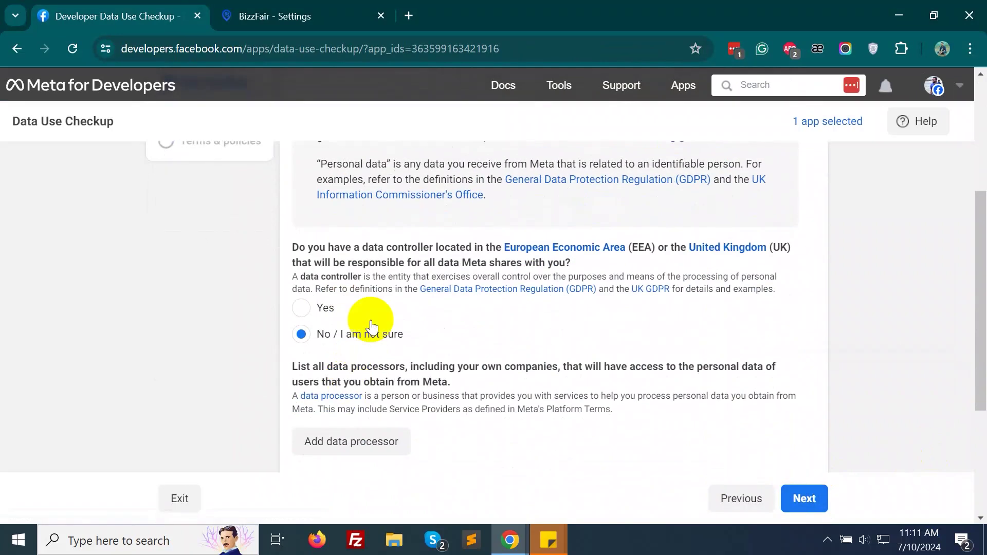
pyautogui.scroll(-4, 385, 329)
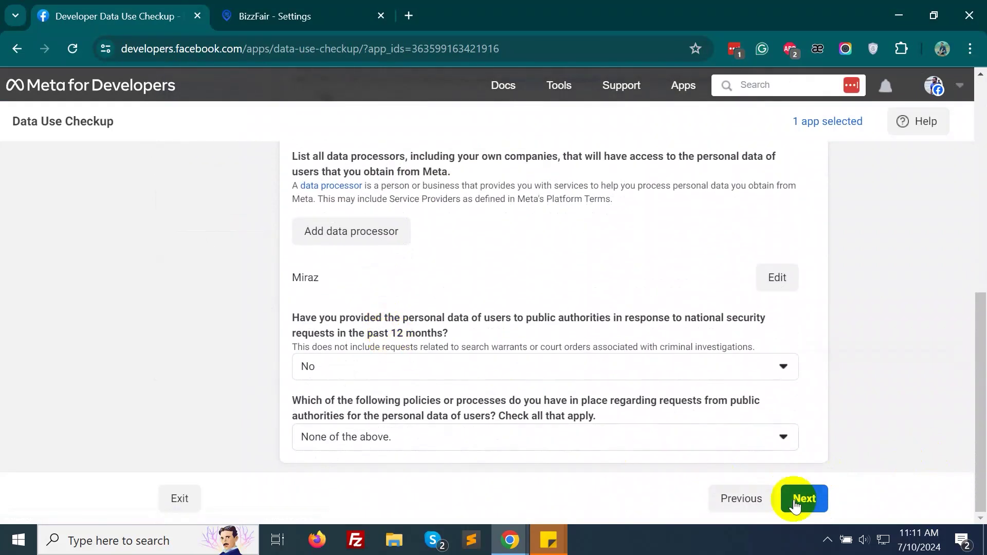
pyautogui.click(801, 500)
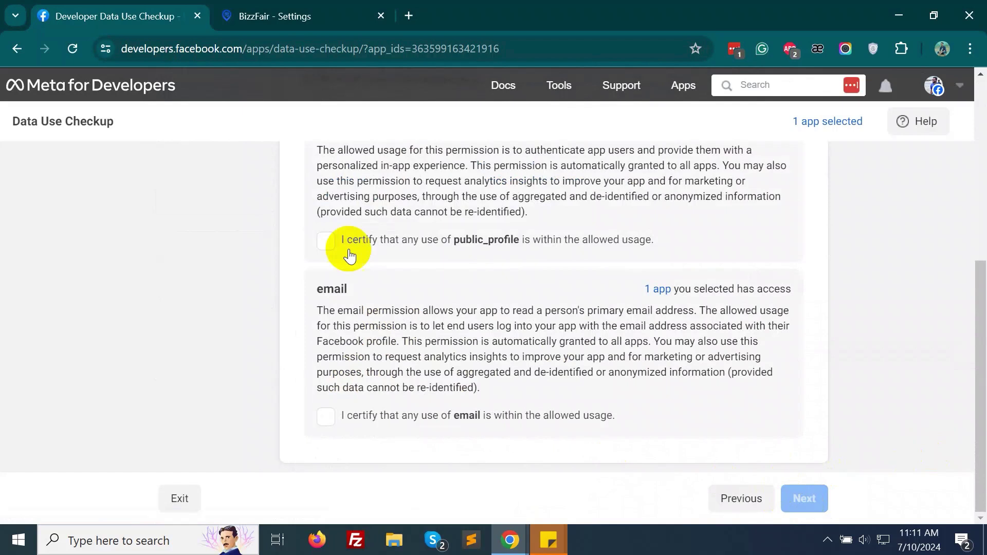
# Certify the allowed usage of public_profile and email, certify compliance with the Meta Platform Terms and Developer Policies, and submit the checkup
pyautogui.click(329, 240)
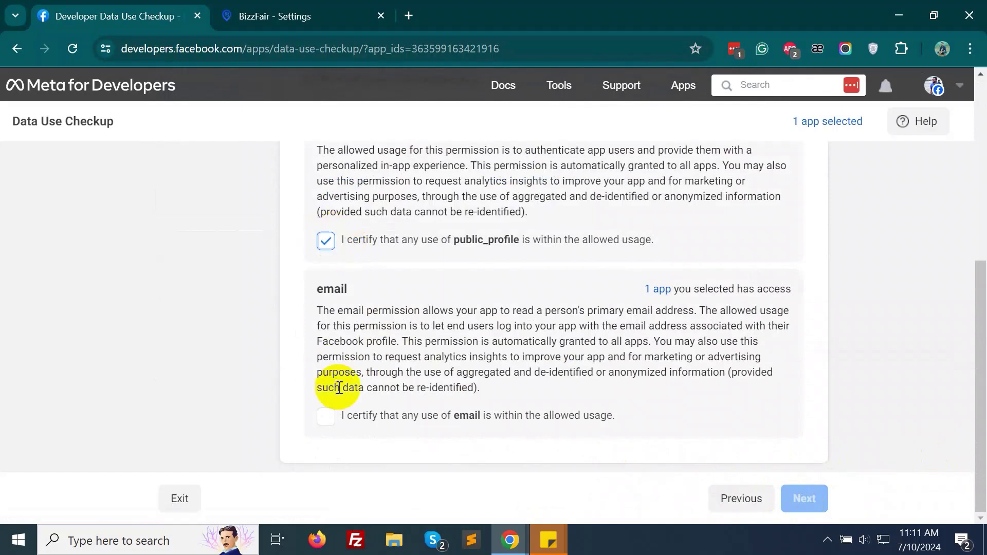
pyautogui.click(327, 416)
pyautogui.click(803, 491)
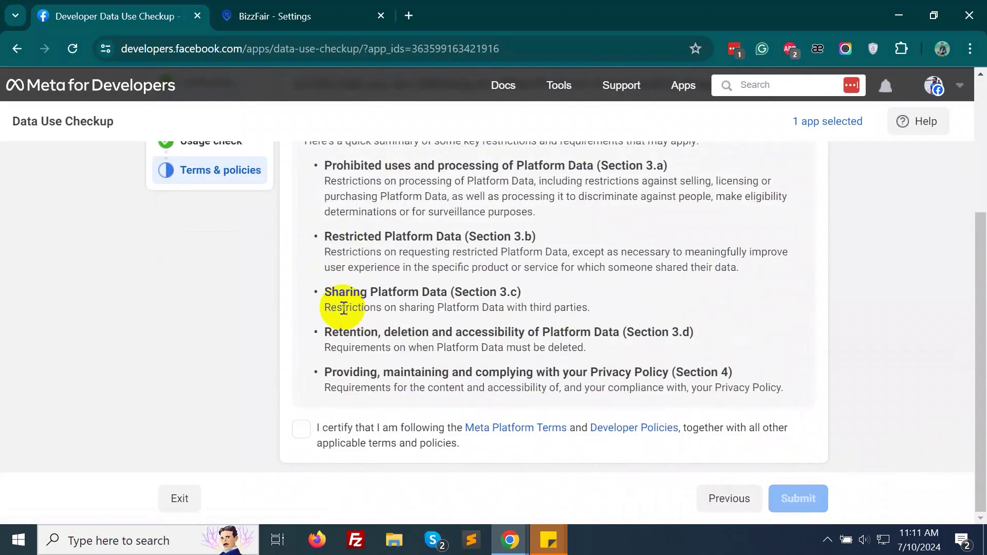
pyautogui.click(299, 432)
pyautogui.click(776, 502)
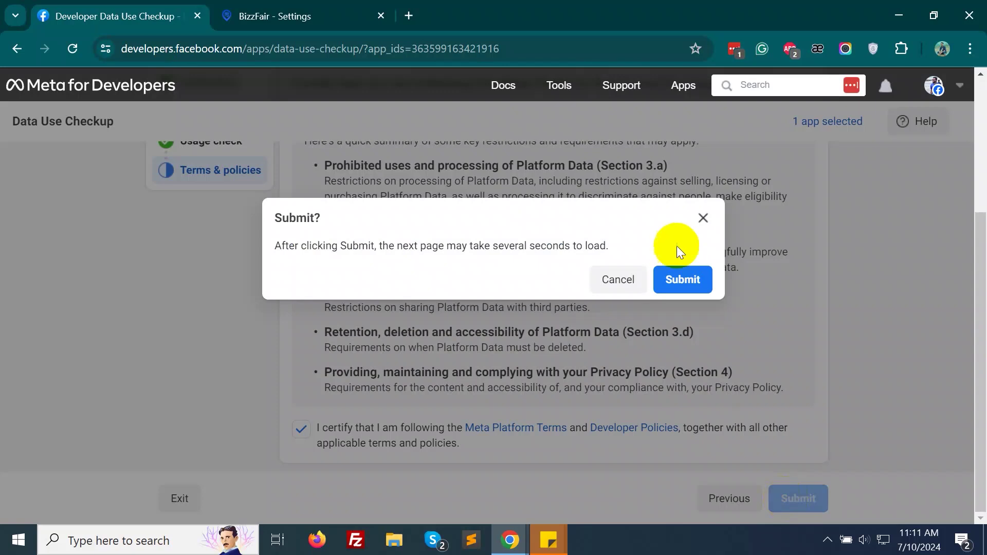
pyautogui.click(683, 279)
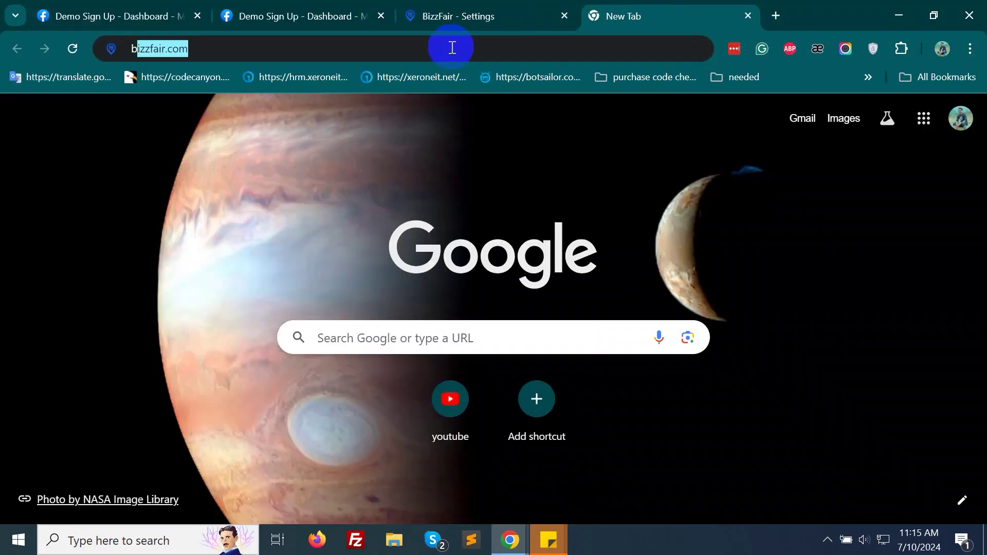
# Open Meta Business Suite at business.facebook.com and go to System Users in the business portfolio's settings
pyautogui.write('us')
pyautogui.press('Return')
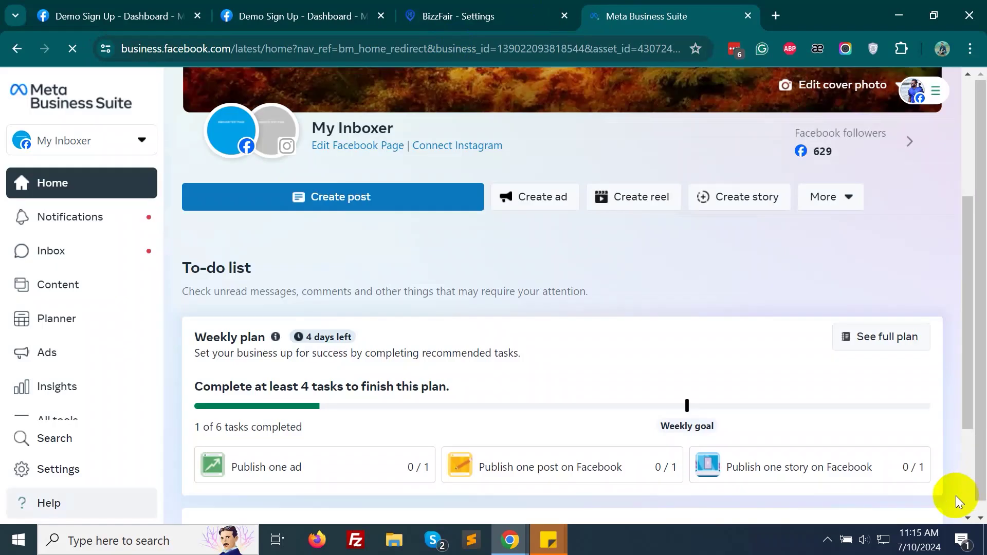
pyautogui.click(82, 140)
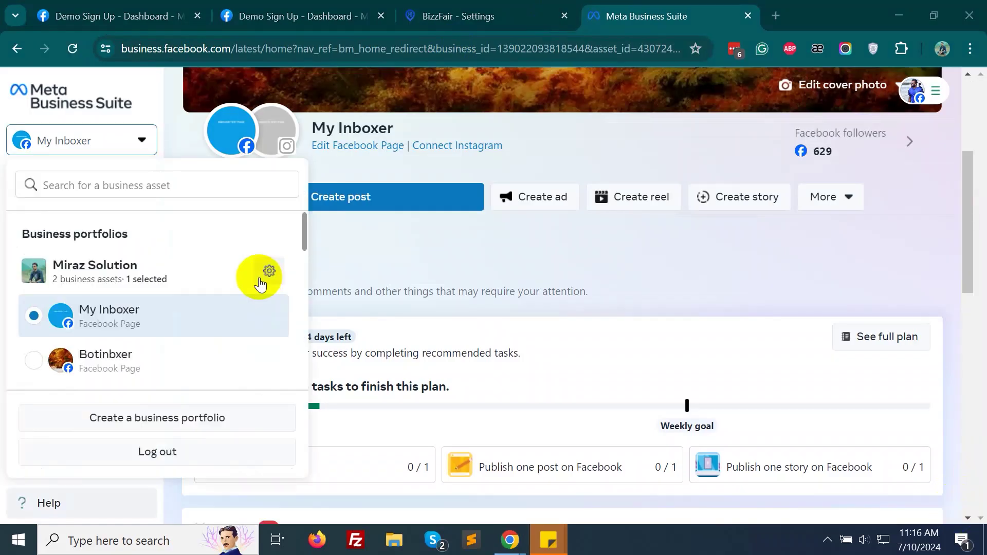
pyautogui.click(267, 273)
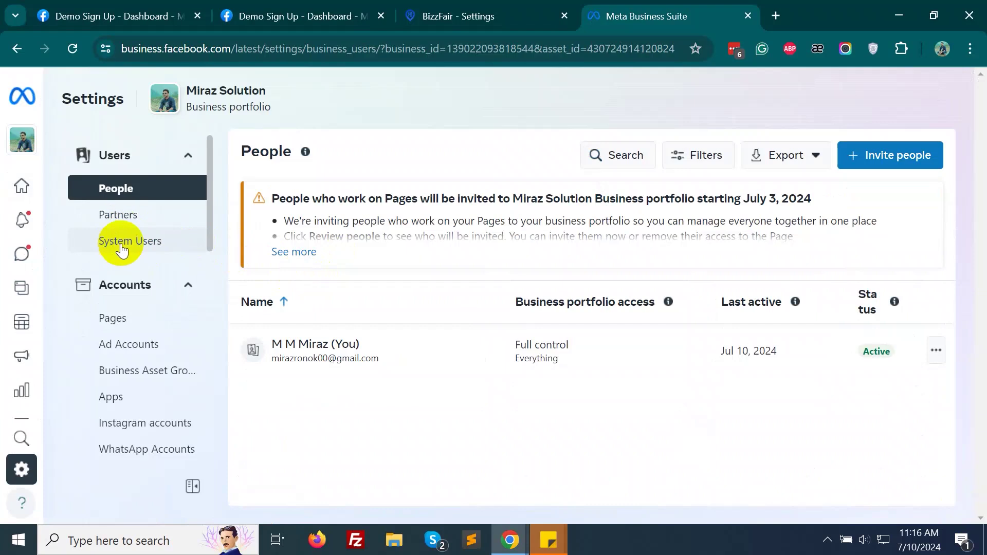
pyautogui.click(122, 250)
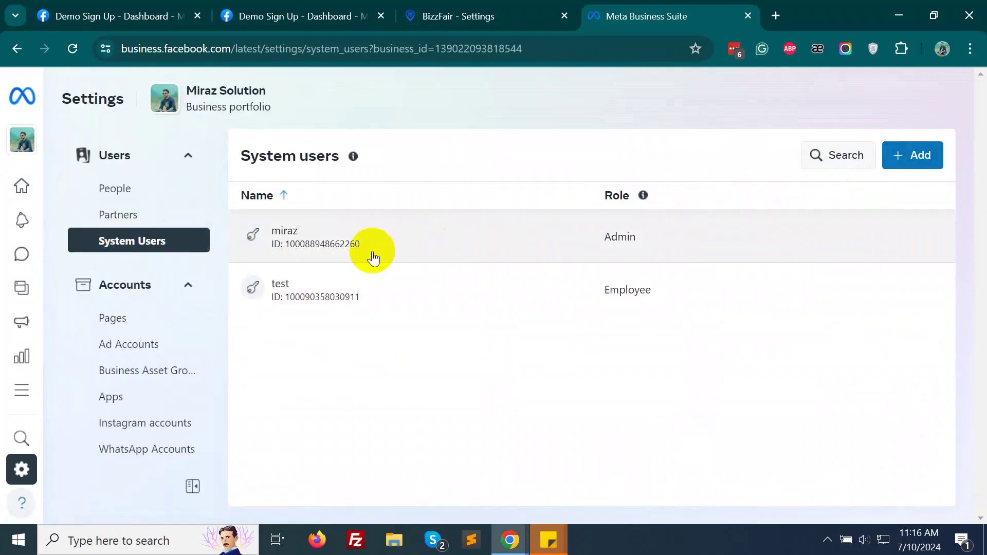
pyautogui.click(909, 164)
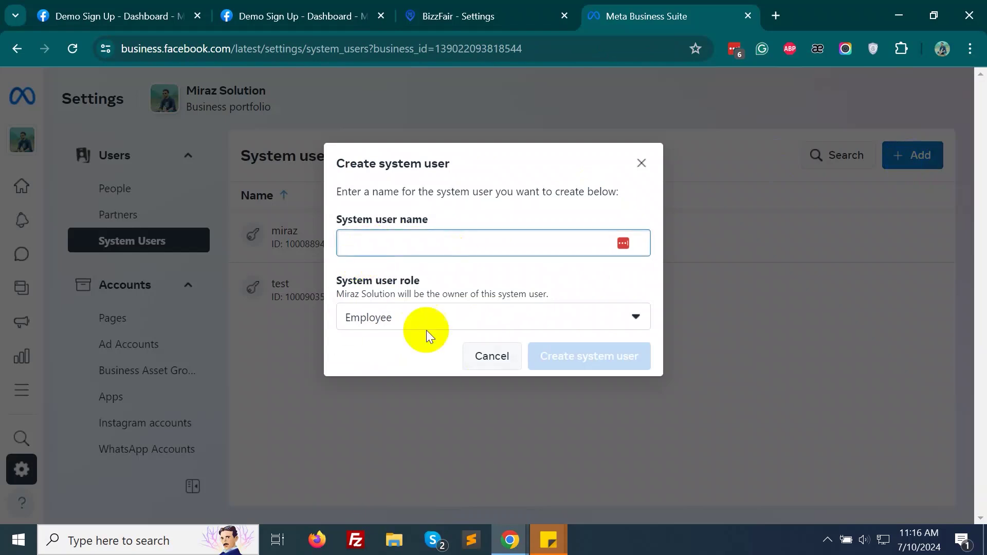
pyautogui.click(408, 320)
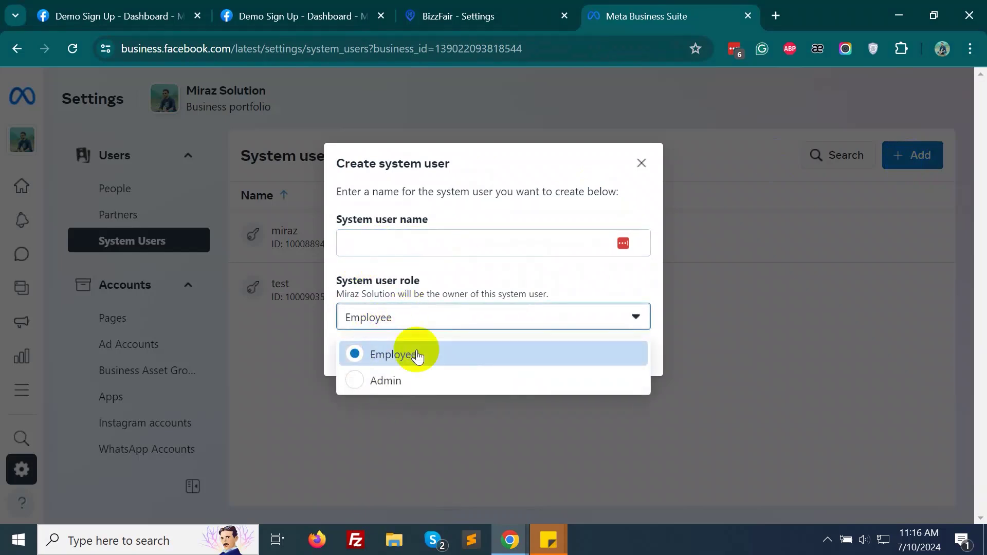
pyautogui.click(480, 202)
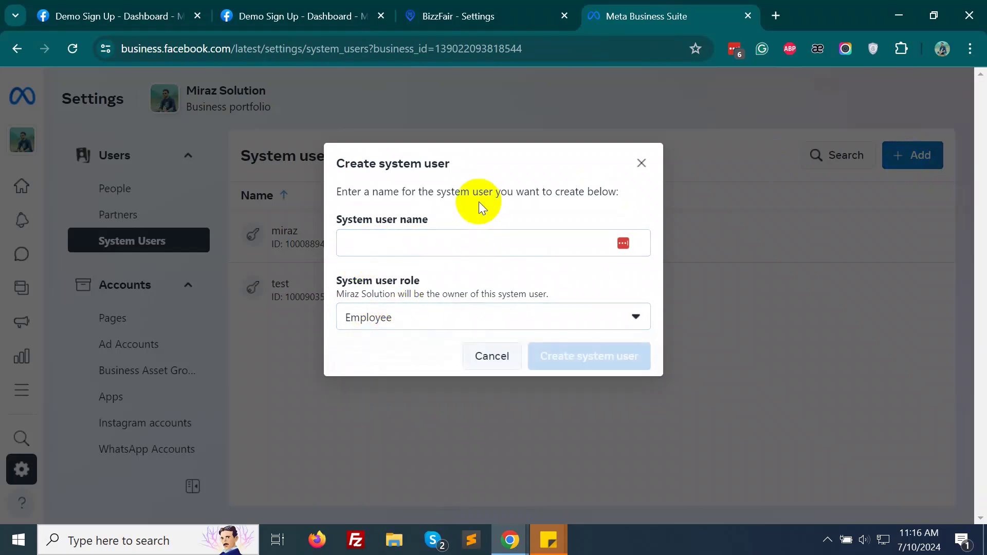
pyautogui.click(641, 163)
# Assign the Demo Sign Up app to the existing admin system user with full control through the Manage app permission
pyautogui.click(319, 232)
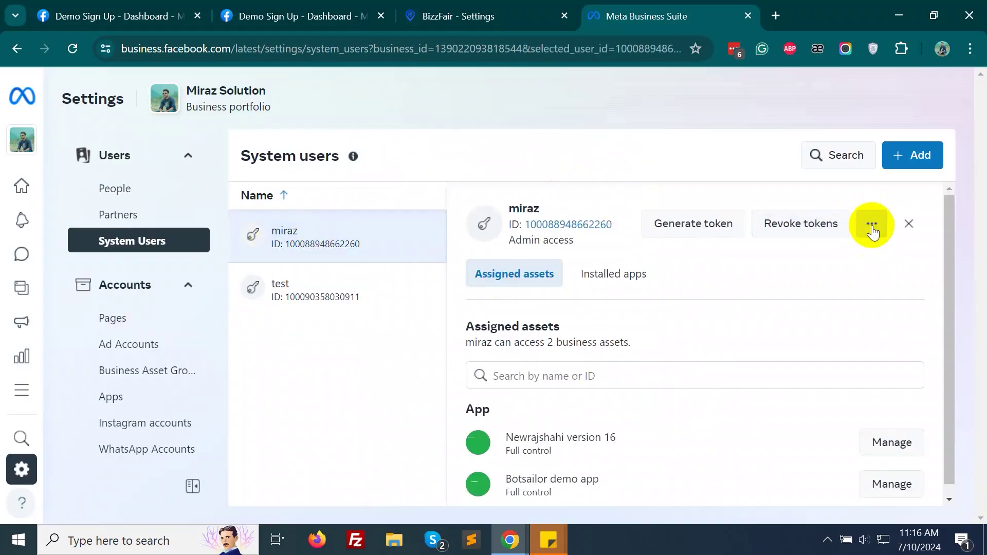
pyautogui.click(872, 225)
pyautogui.click(885, 291)
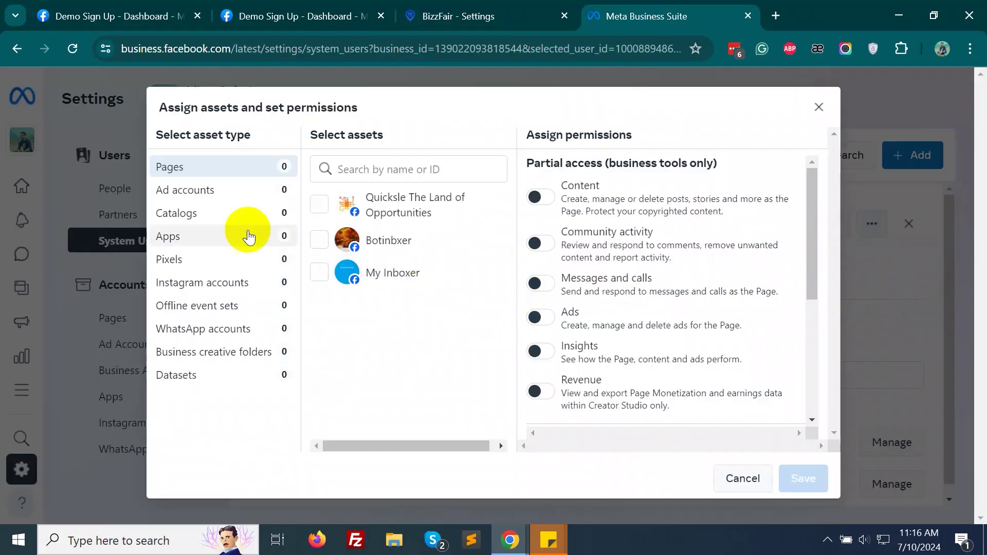
pyautogui.click(197, 238)
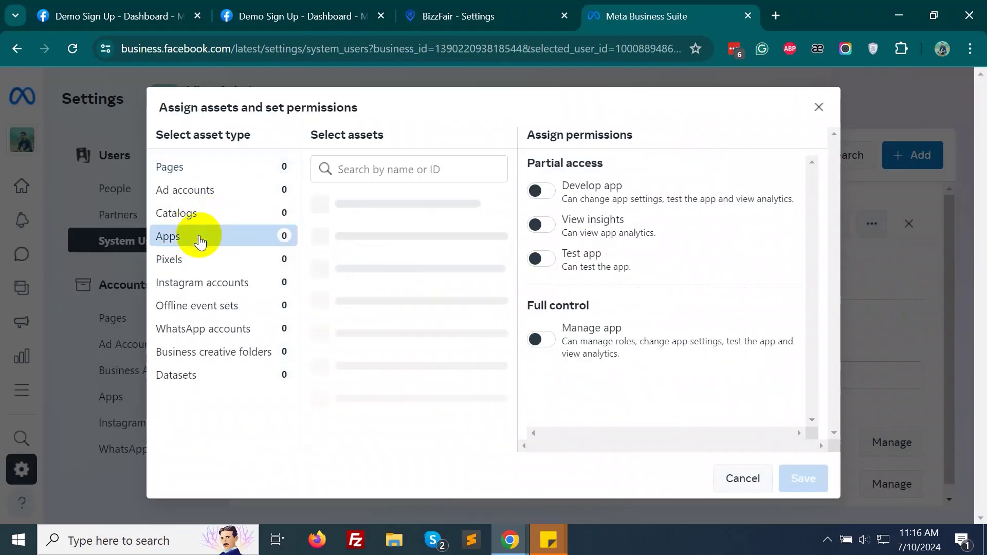
pyautogui.click(320, 201)
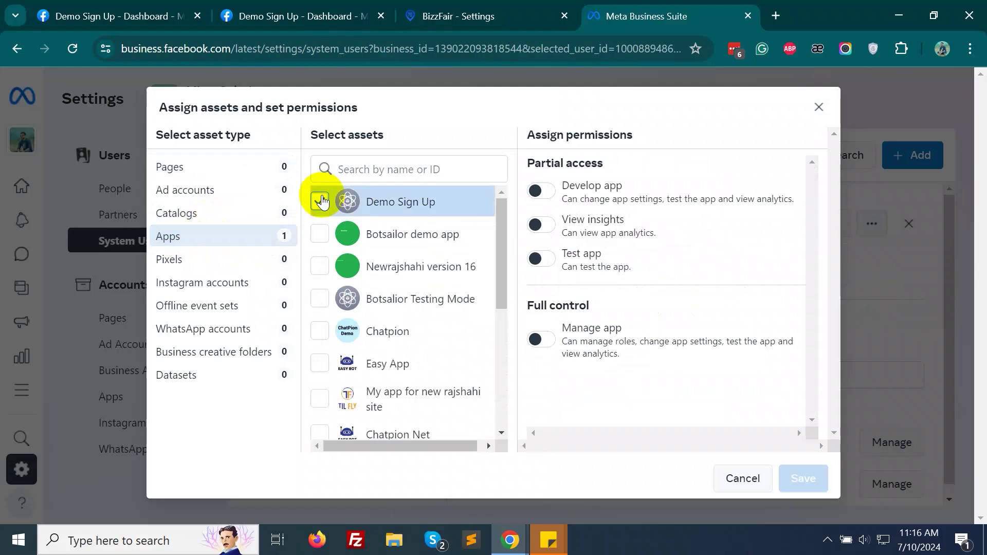
pyautogui.click(541, 339)
pyautogui.click(798, 476)
pyautogui.moveTo(409, 388); pyautogui.dragTo(553, 387)
pyautogui.click(687, 420)
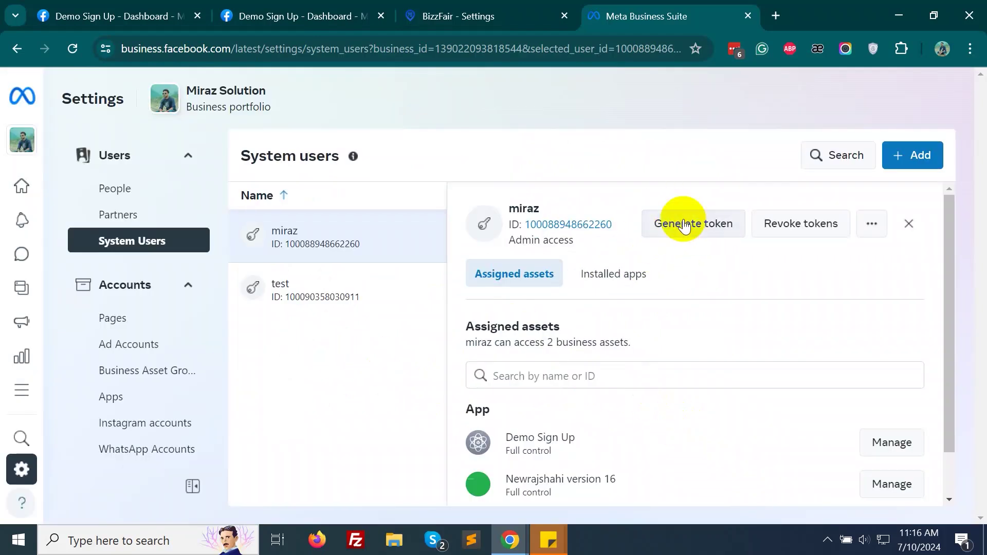
# Start generating a token for the admin system user, choosing the Demo Sign Up app and setting the expiration to Never
pyautogui.click(665, 226)
pyautogui.click(481, 175)
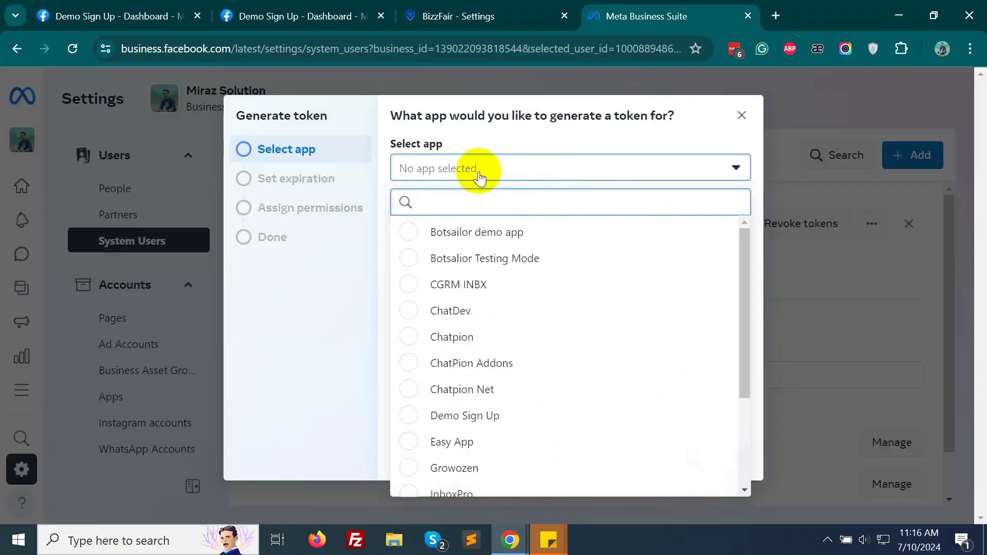
pyautogui.write('demo')
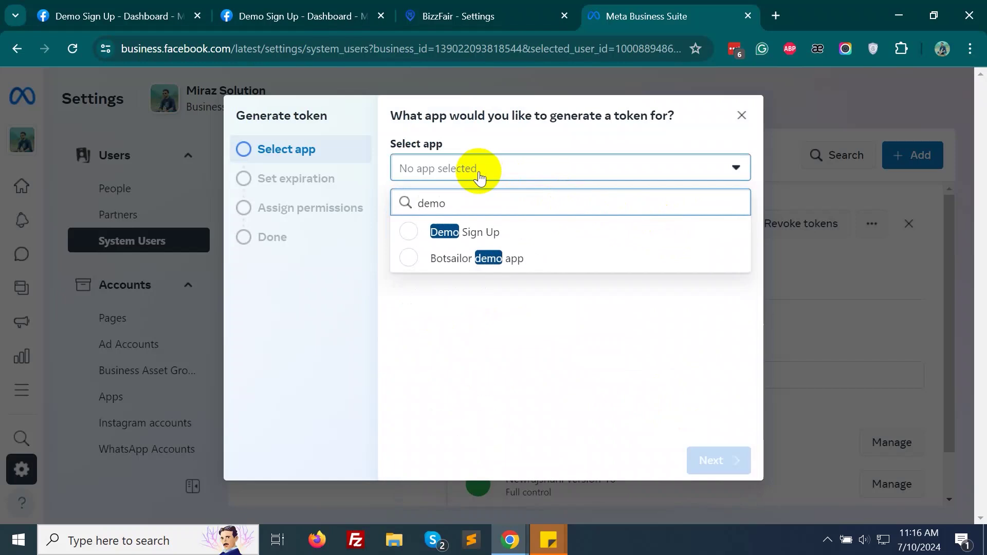
pyautogui.click(480, 230)
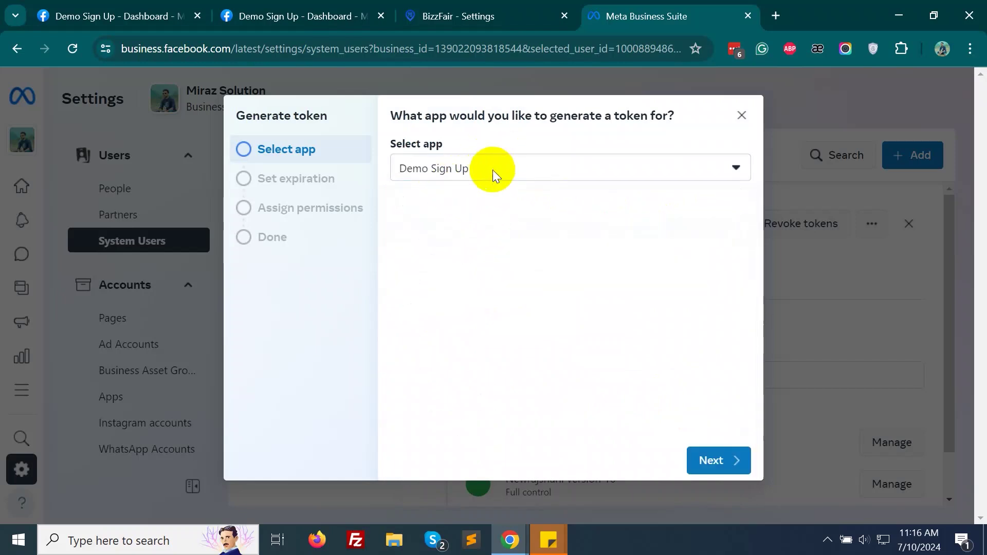
pyautogui.click(708, 461)
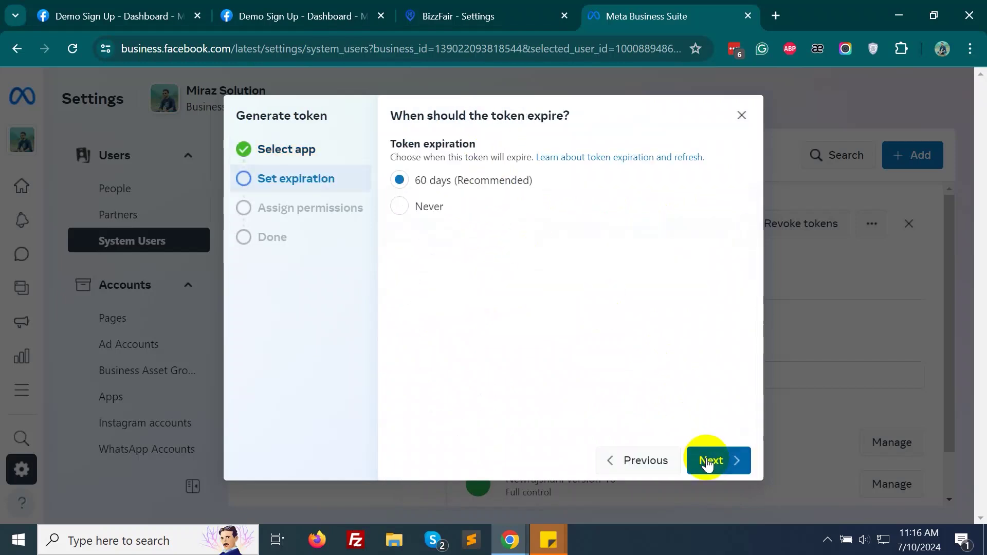
pyautogui.click(399, 206)
pyautogui.click(707, 460)
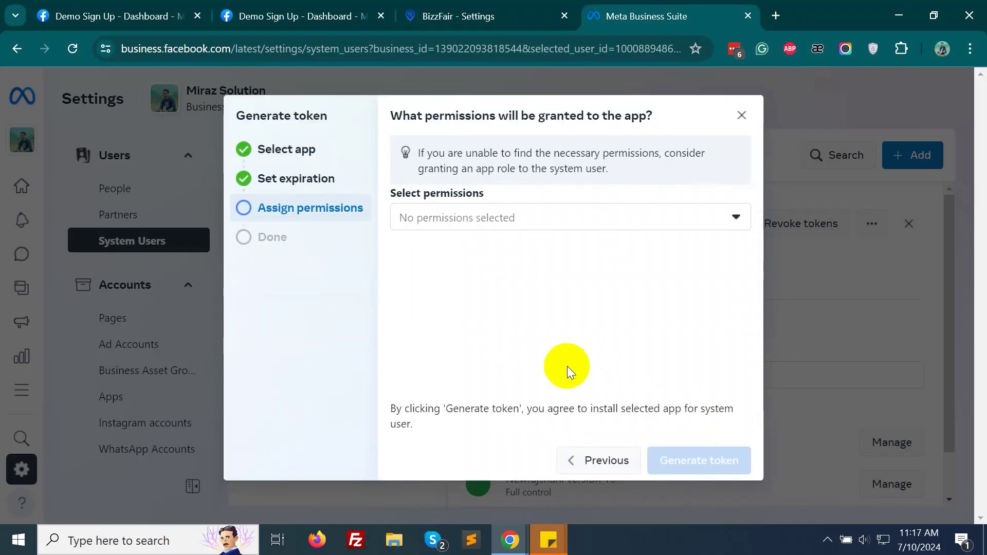
# Select the token permissions business_management, catalog_management, whatsapp_business_management and whatsapp_business_messaging
pyautogui.click(458, 222)
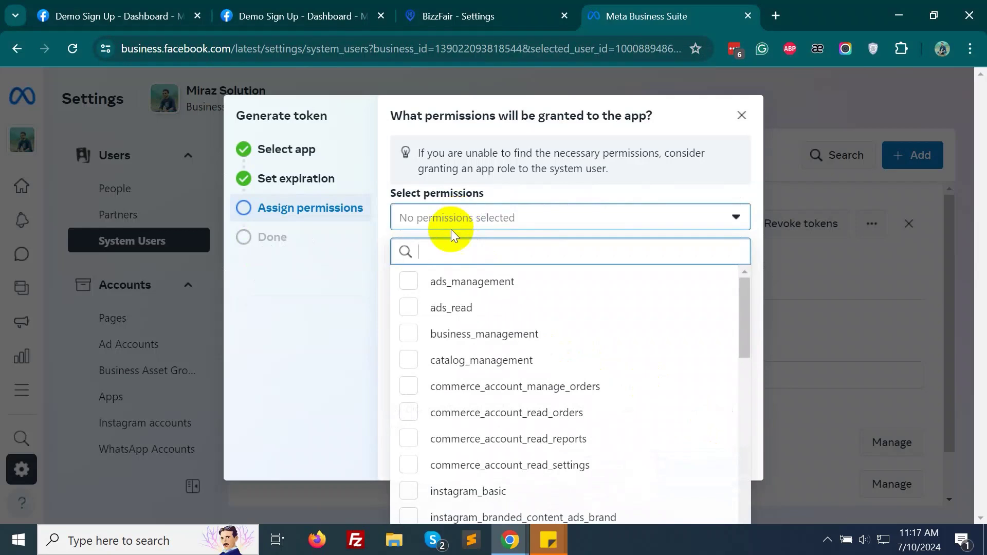
pyautogui.click(408, 335)
pyautogui.click(433, 362)
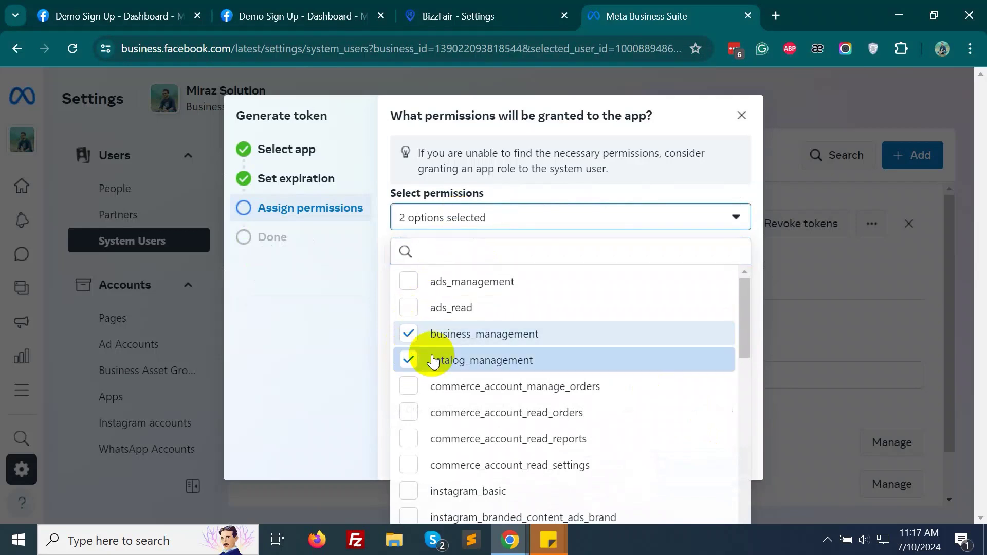
pyautogui.scroll(-10, 427, 355)
pyautogui.click(417, 501)
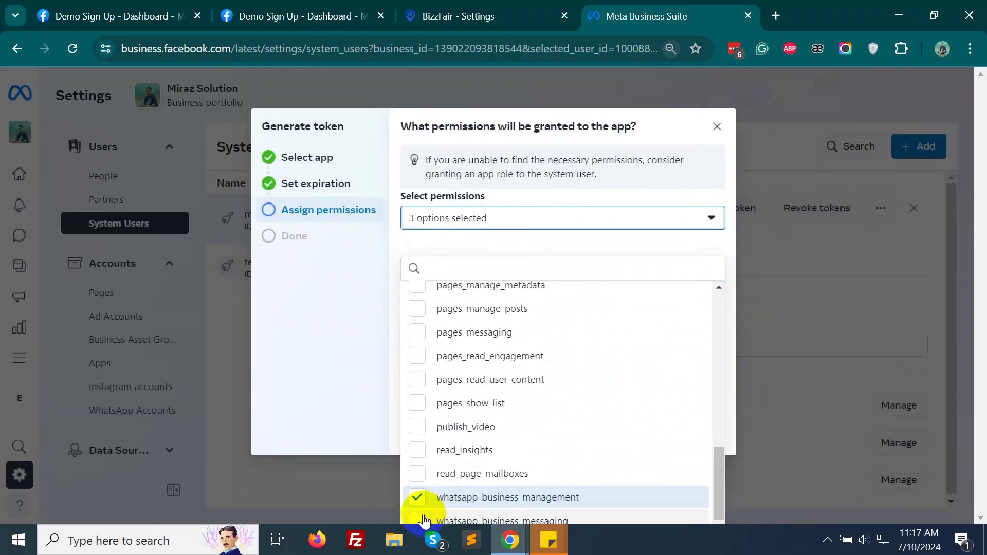
pyautogui.click(424, 520)
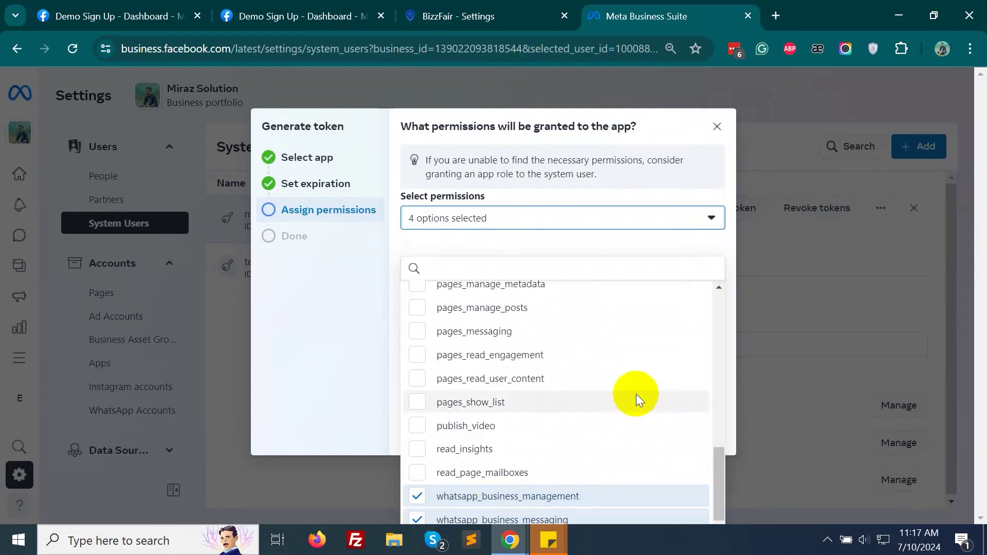
# Generate the system user token with the selected permissions and copy it
pyautogui.click(569, 187)
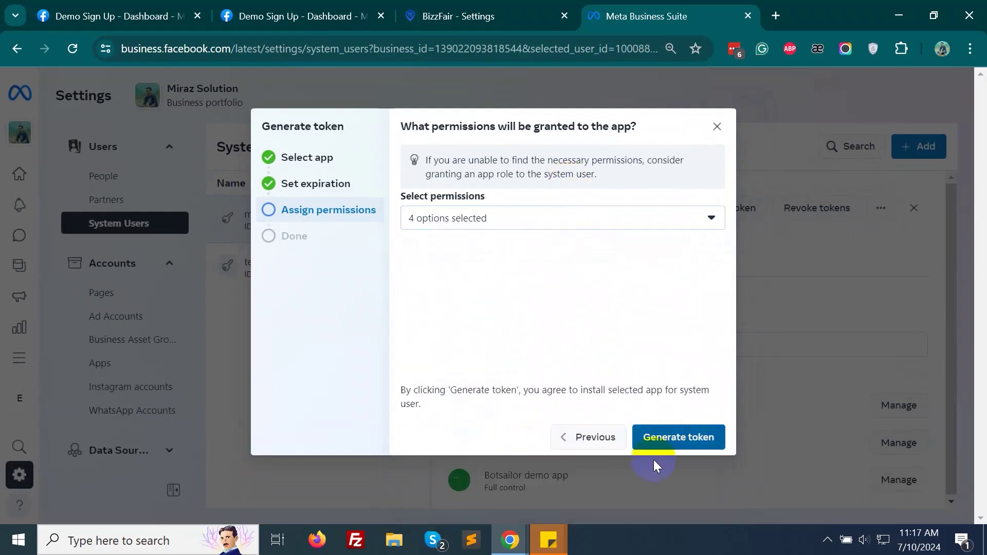
pyautogui.click(666, 438)
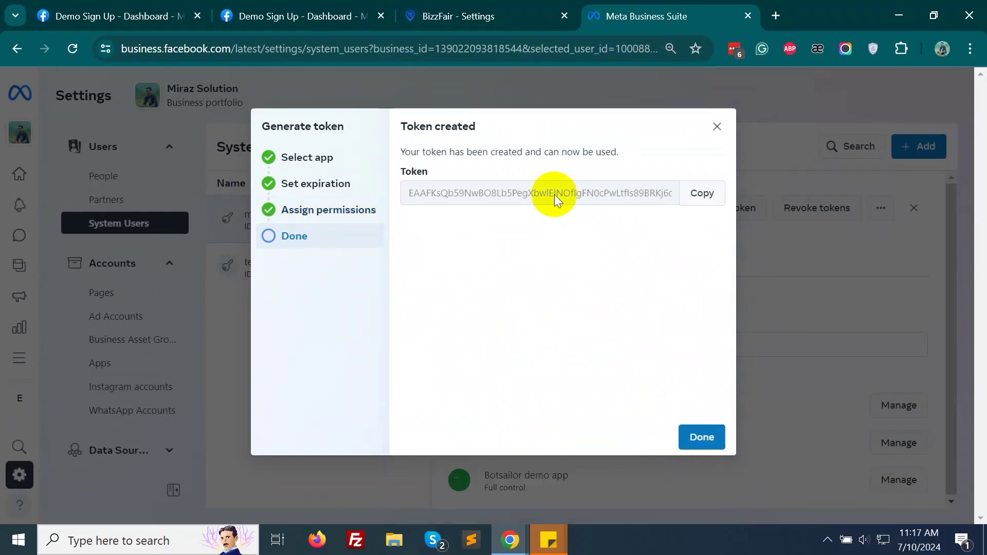
pyautogui.click(701, 197)
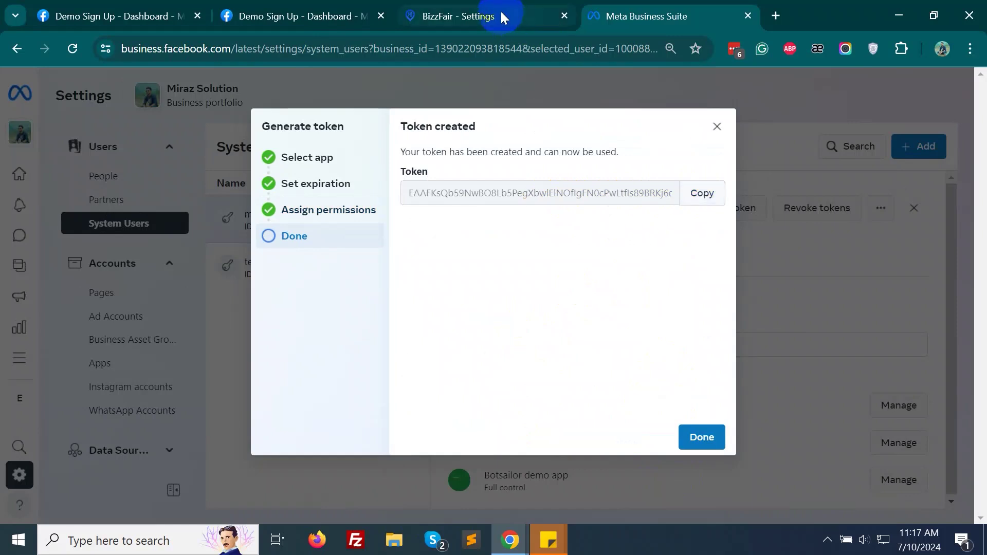
# Paste the copied token as the User System Access Token in BizzFair's WhatsApp API Integration settings and save them
pyautogui.click(507, 16)
pyautogui.click(721, 221)
pyautogui.hotkey('ctrl', 'v')
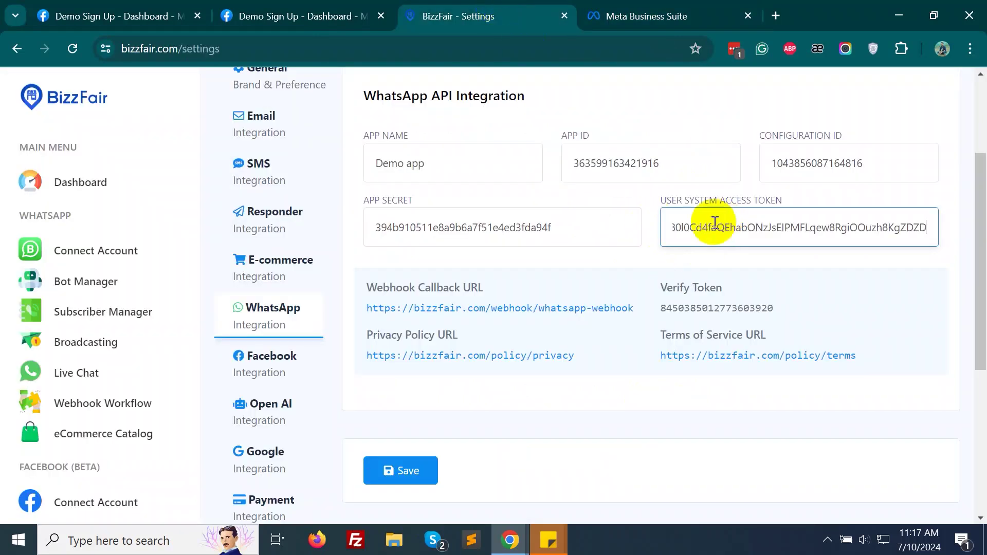
pyautogui.click(409, 473)
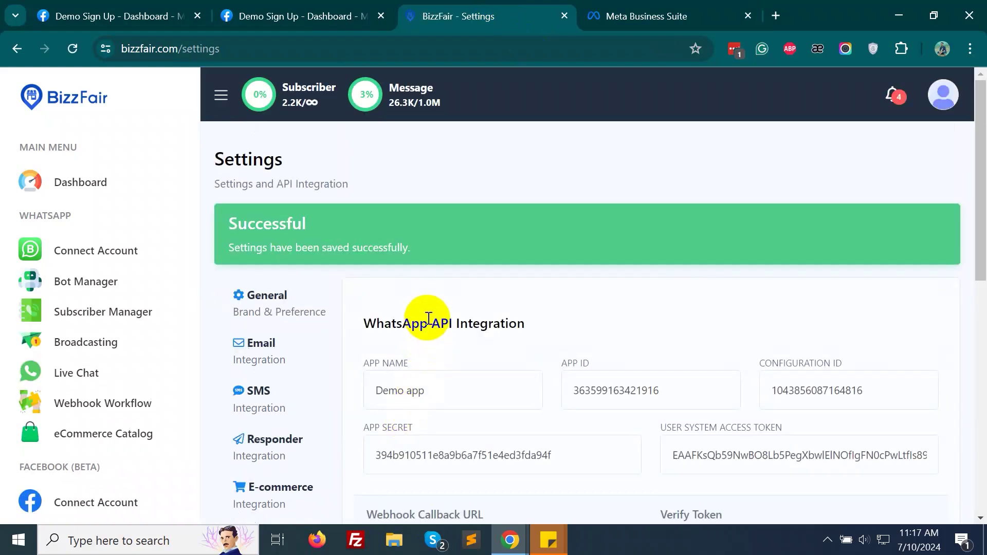
# Go to BizzFair's WhatsApp Connect Account page and launch the recommended one-click Connect WhatsApp integration
pyautogui.scroll(-1, 430, 318)
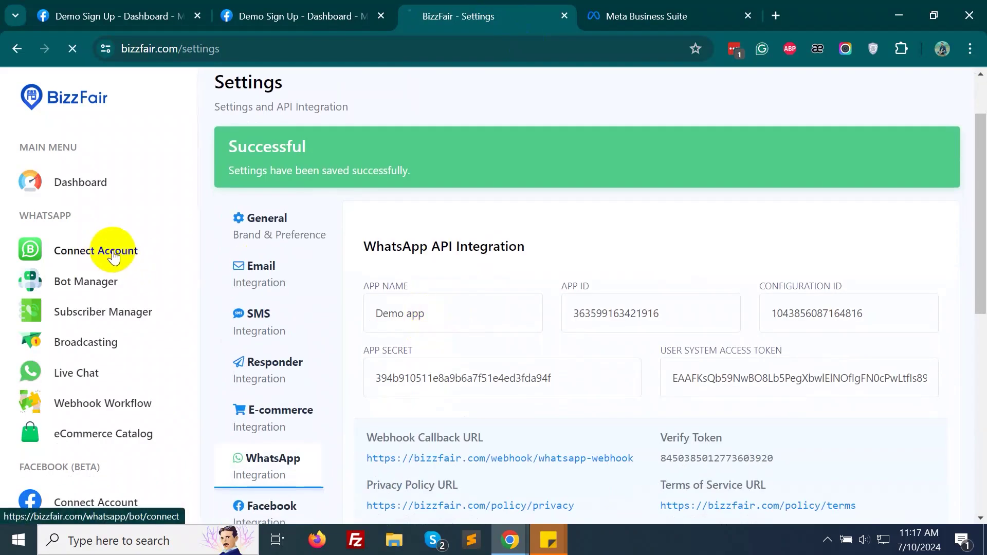
pyautogui.click(124, 250)
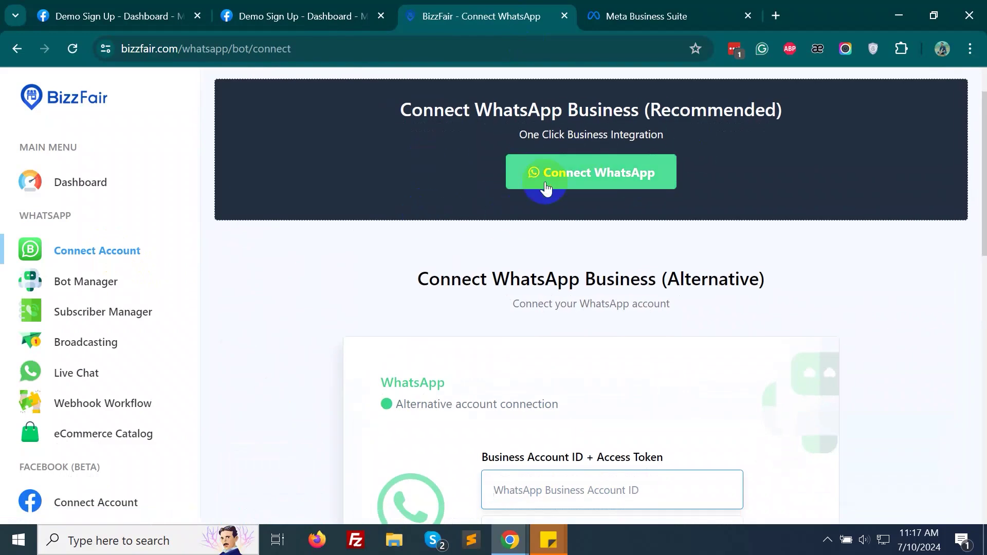
pyautogui.click(544, 185)
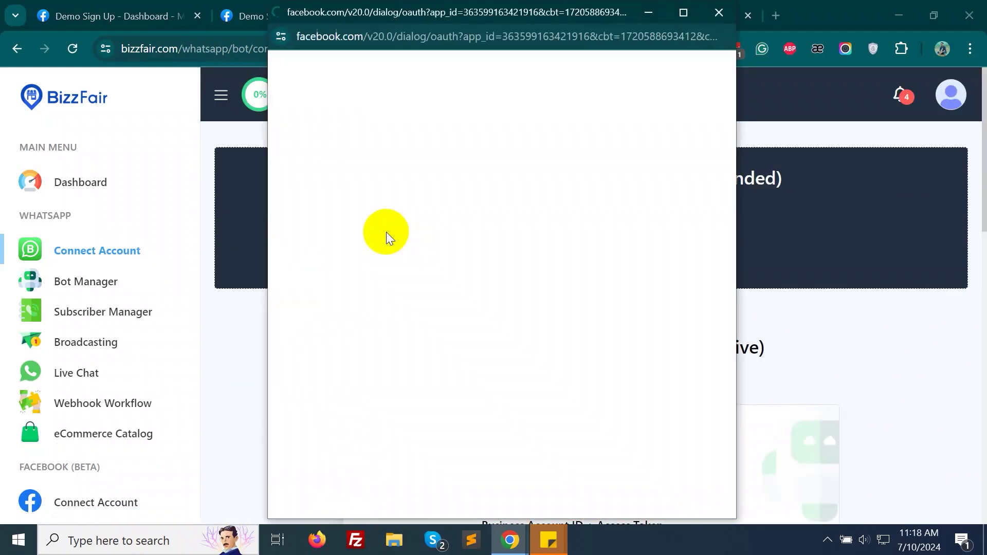